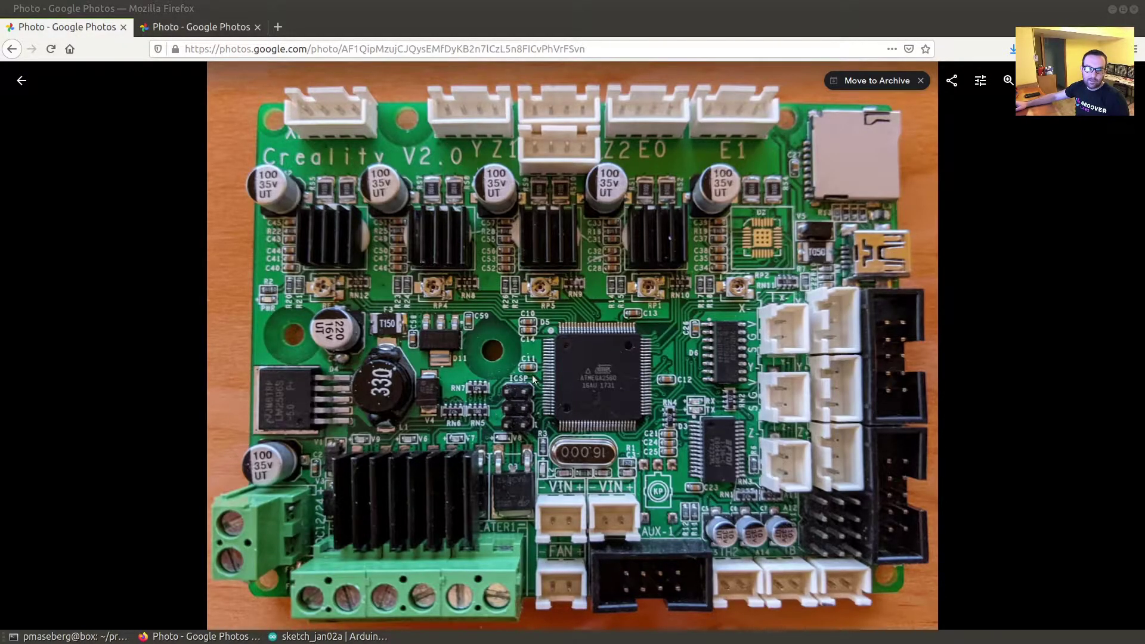
# Switch to the other photo open in the browser
pyautogui.click(202, 27)
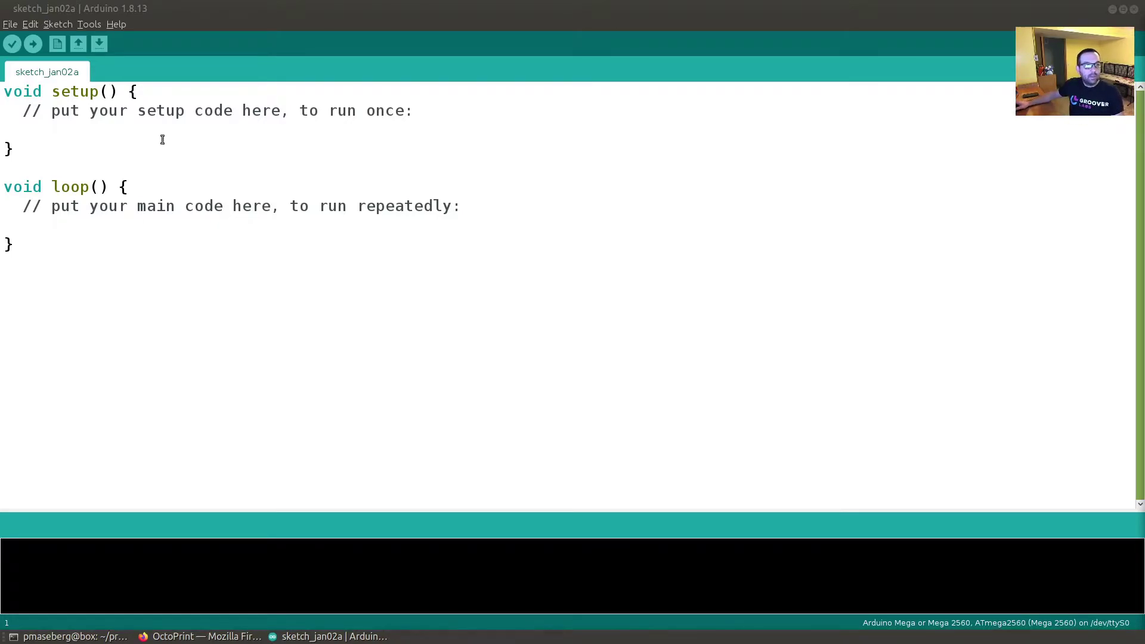
# Review the board choices offered under Arduino AVR Boards in the Arduino IDE
pyautogui.click(89, 24)
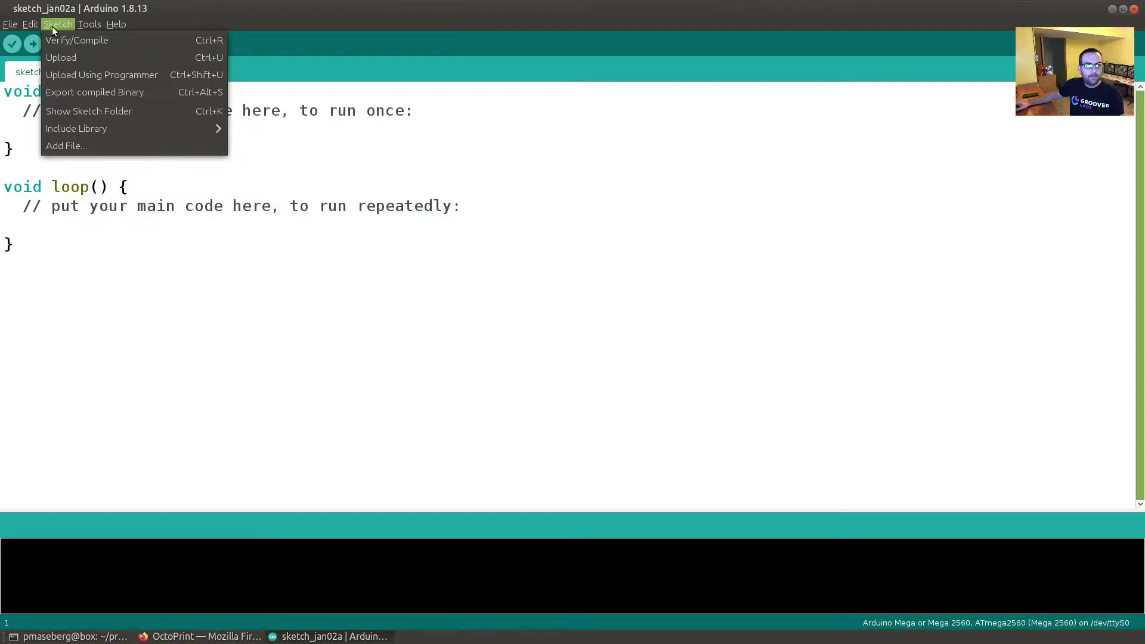
pyautogui.moveTo(159, 175)
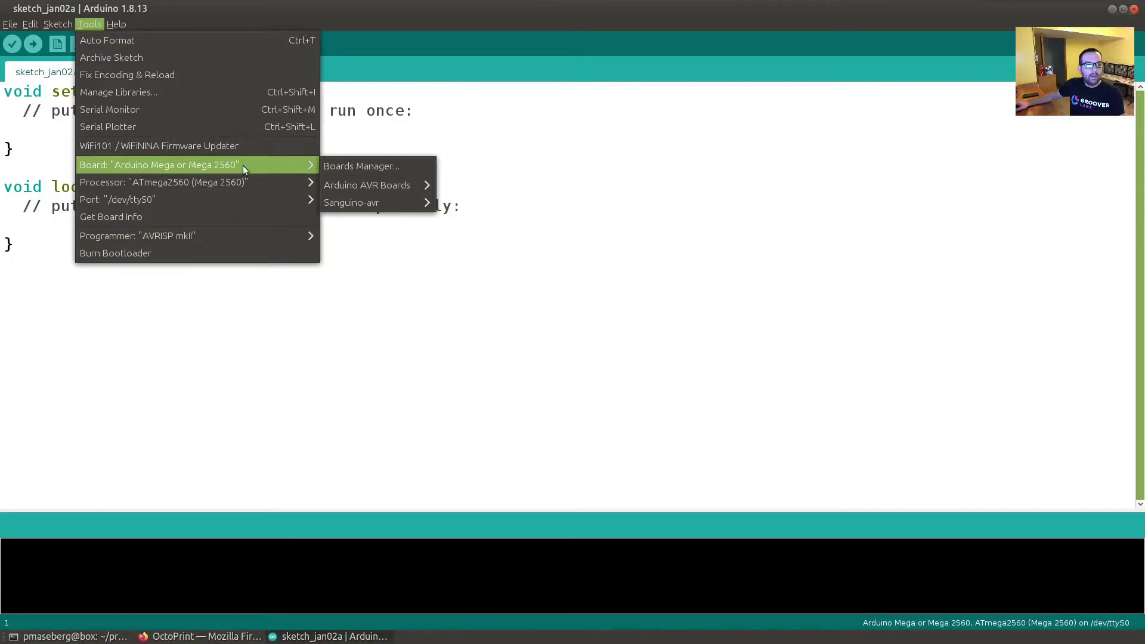
pyautogui.moveTo(361, 188)
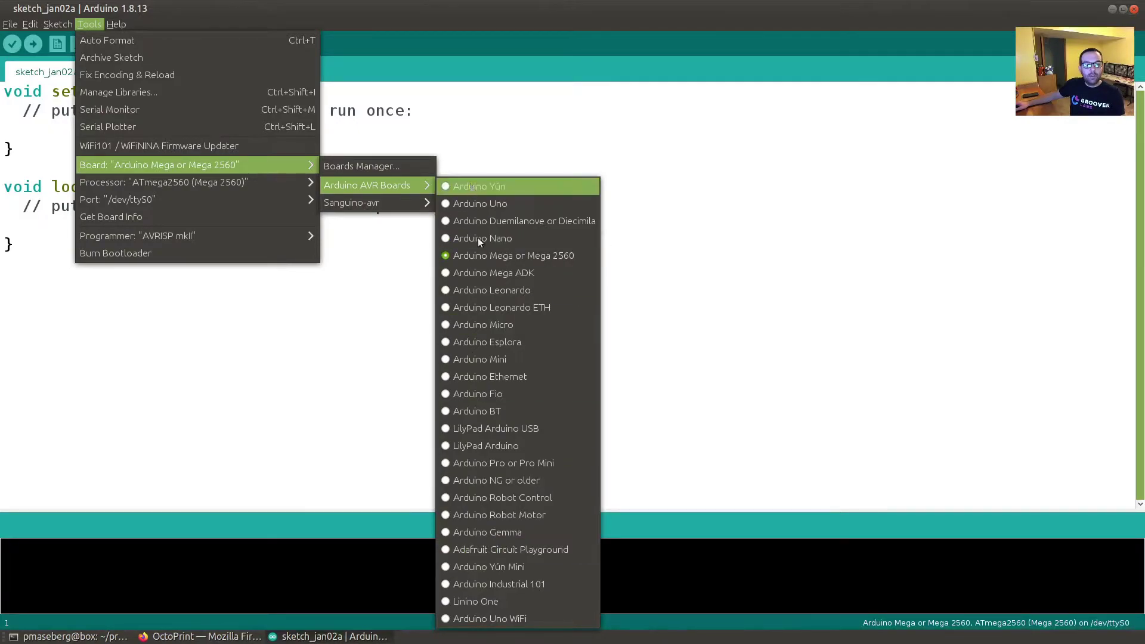
pyautogui.moveTo(381, 209)
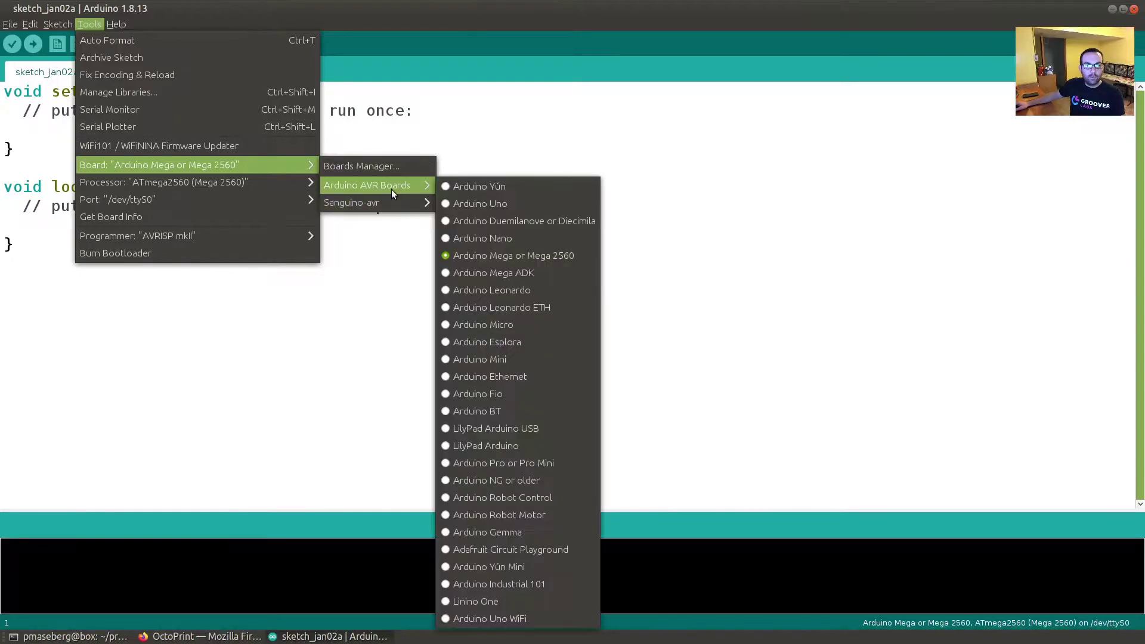
pyautogui.click(383, 258)
# Inspect the Additional Boards Manager URLs entry in the preferences and close them without saving changes
pyautogui.click(20, 28)
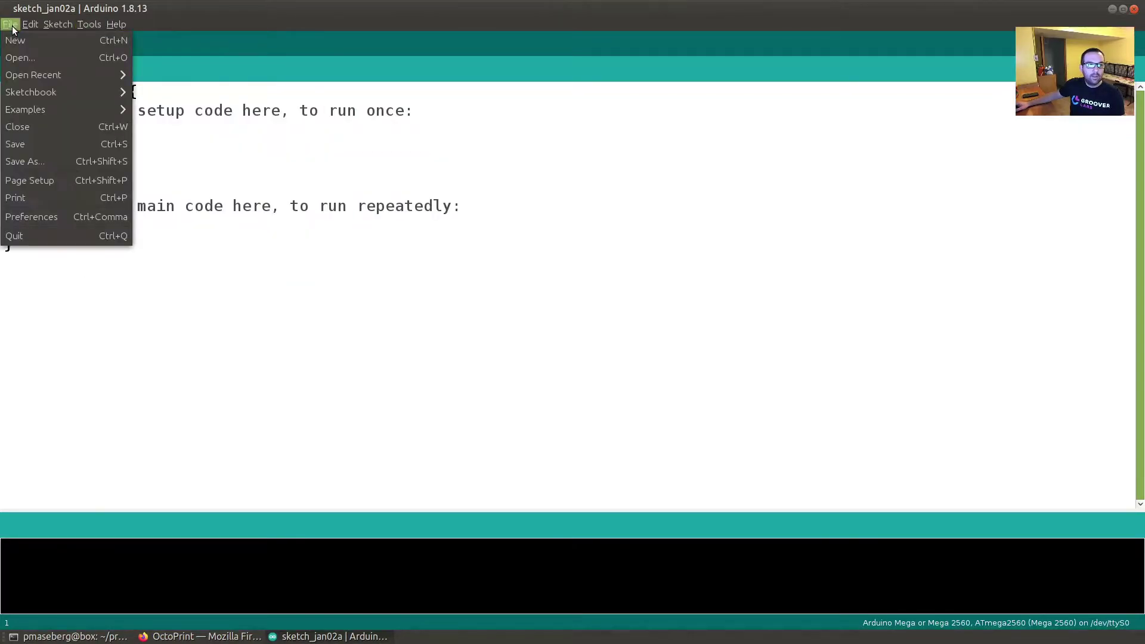
pyautogui.click(55, 212)
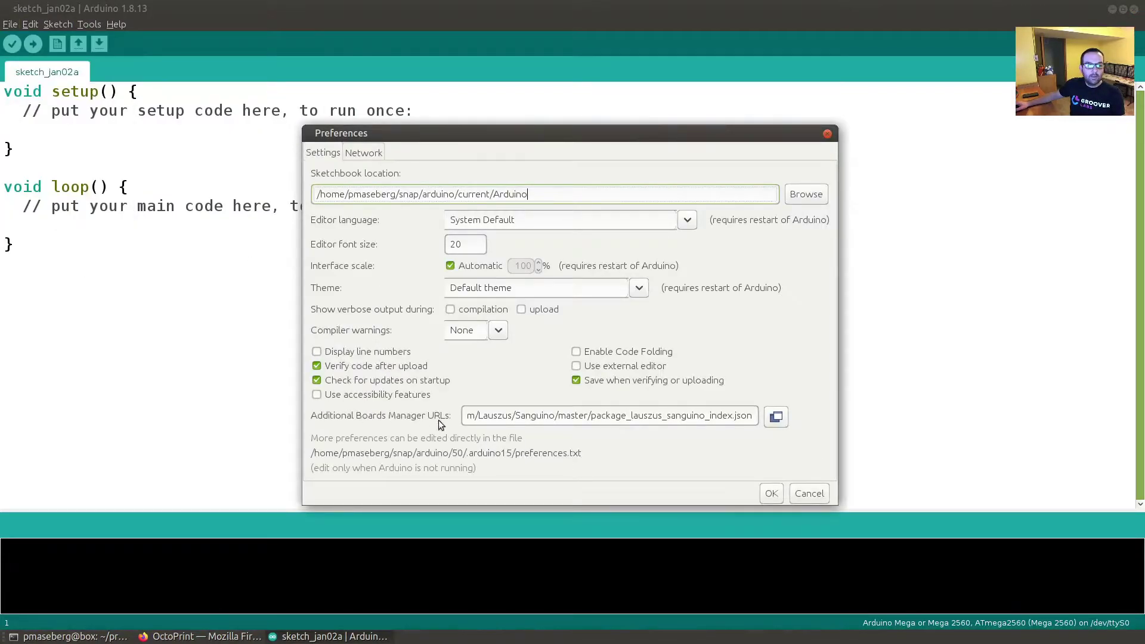
pyautogui.click(488, 417)
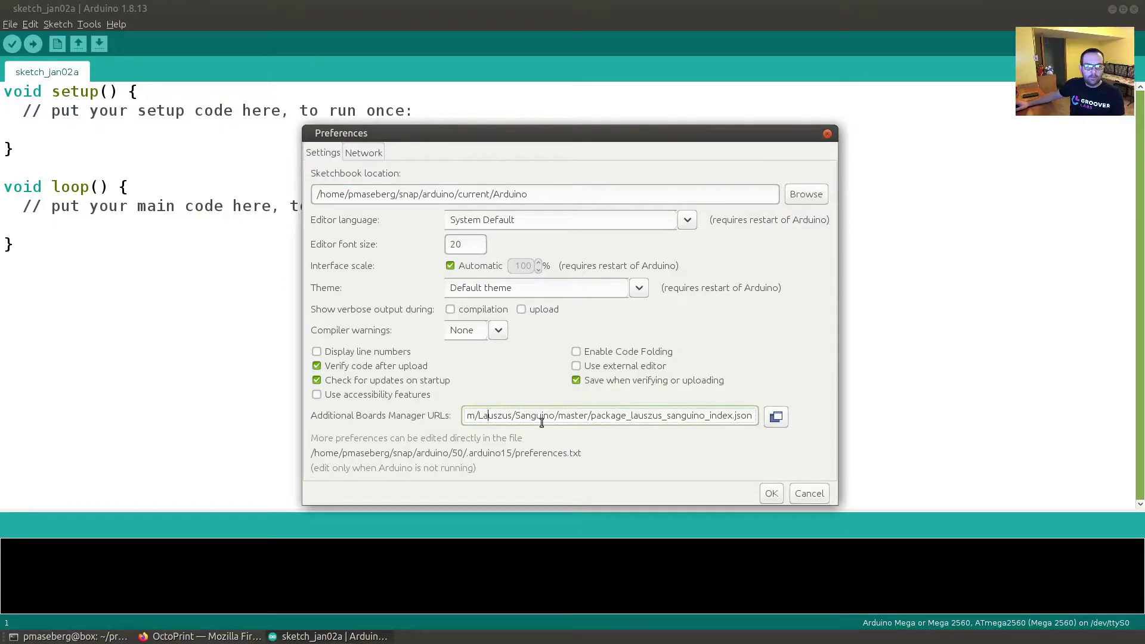
pyautogui.tripleClick(583, 419)
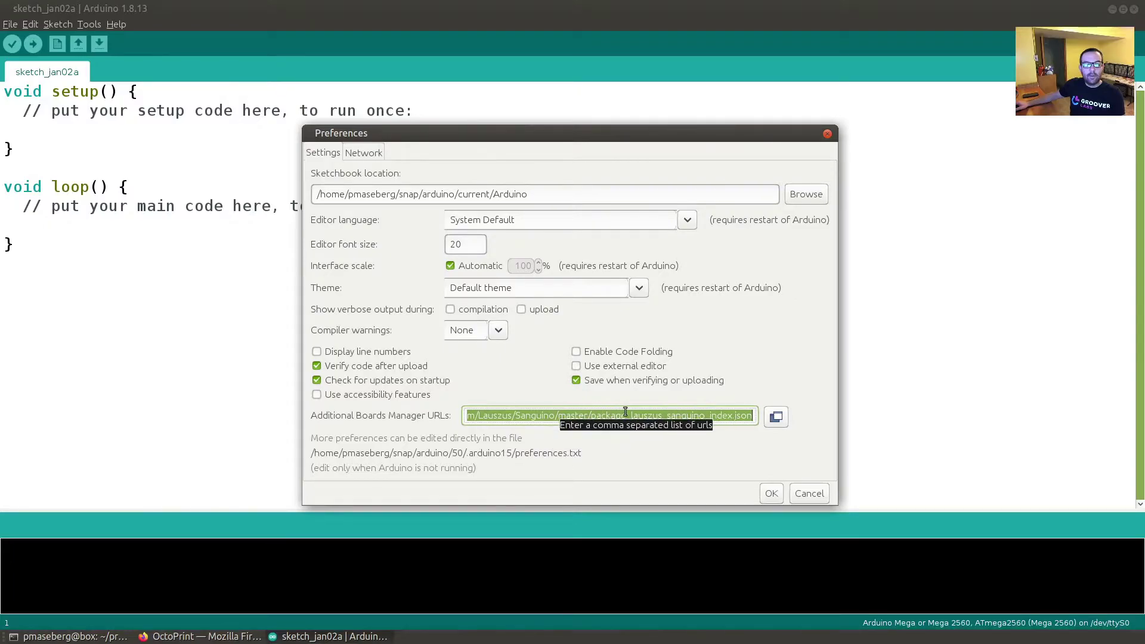
pyautogui.click(806, 494)
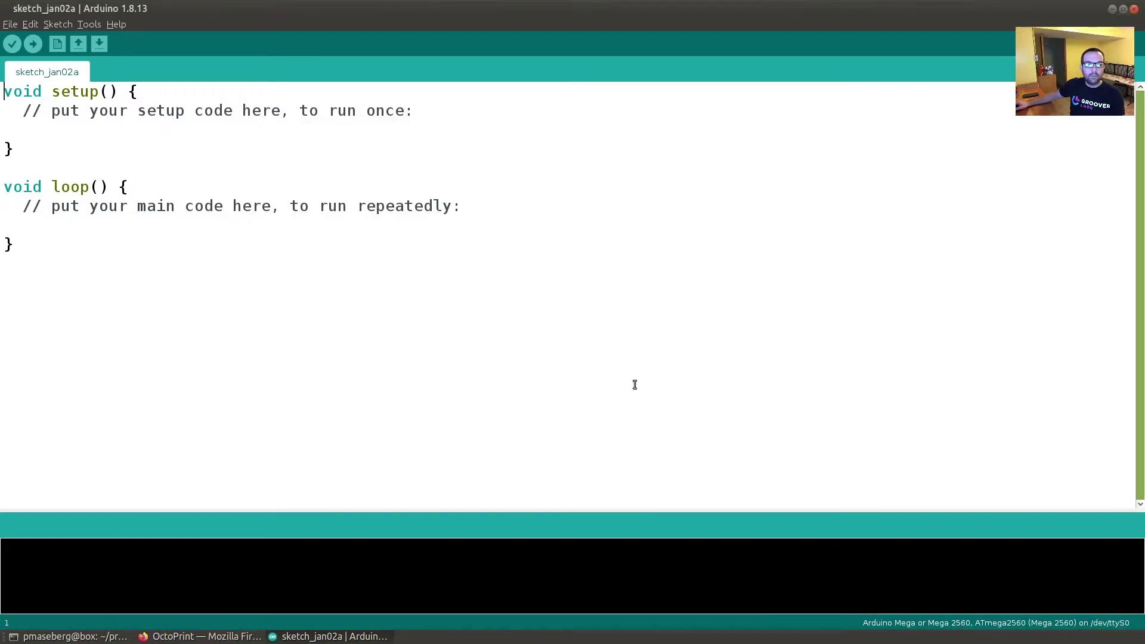
# Set the target board to Sanguino and try to burn the bootloader
pyautogui.click(88, 24)
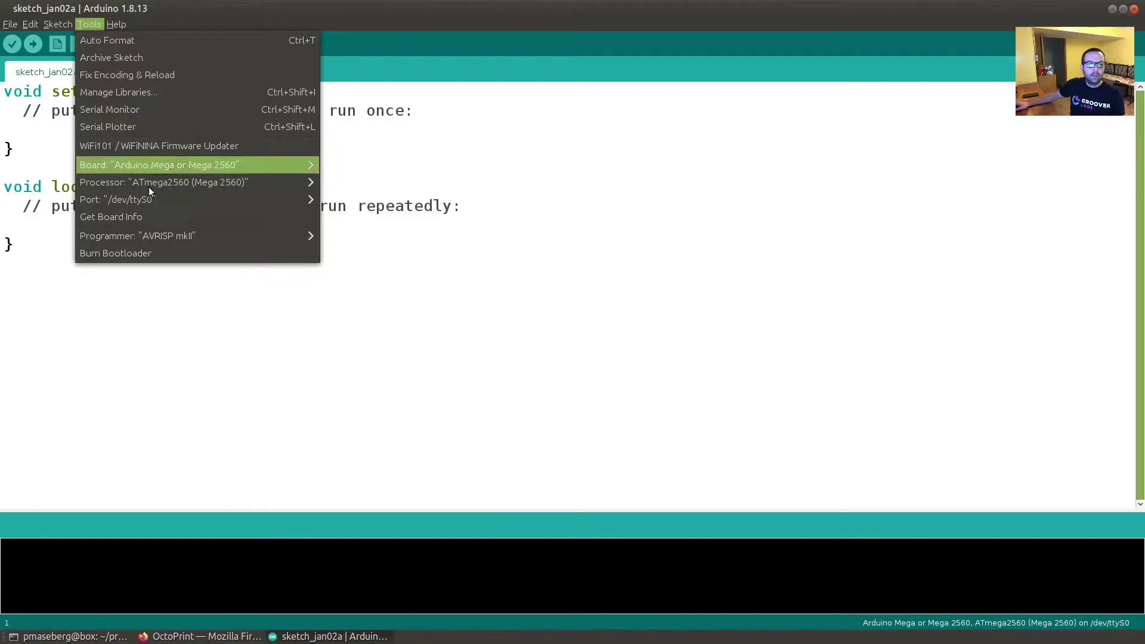
pyautogui.moveTo(150, 196)
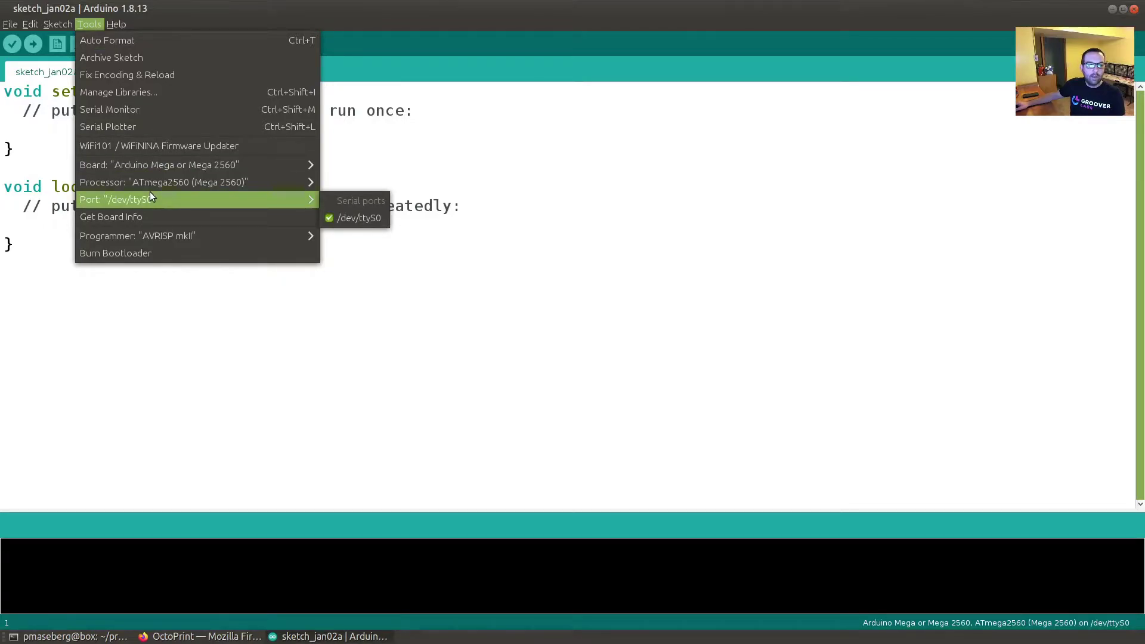
pyautogui.moveTo(224, 162)
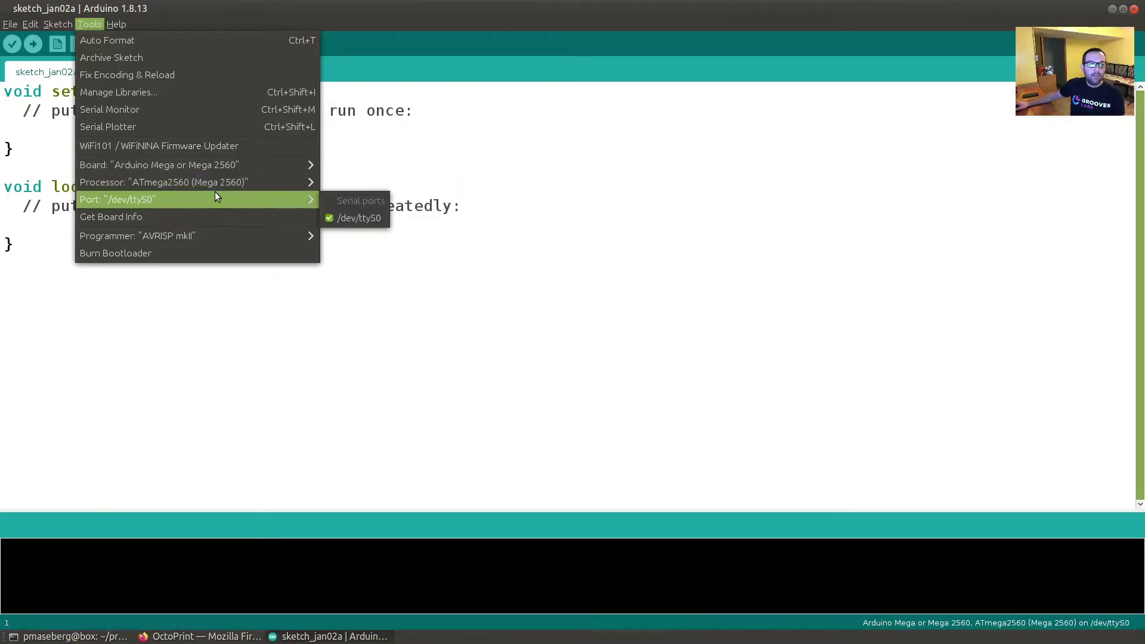
pyautogui.moveTo(281, 167)
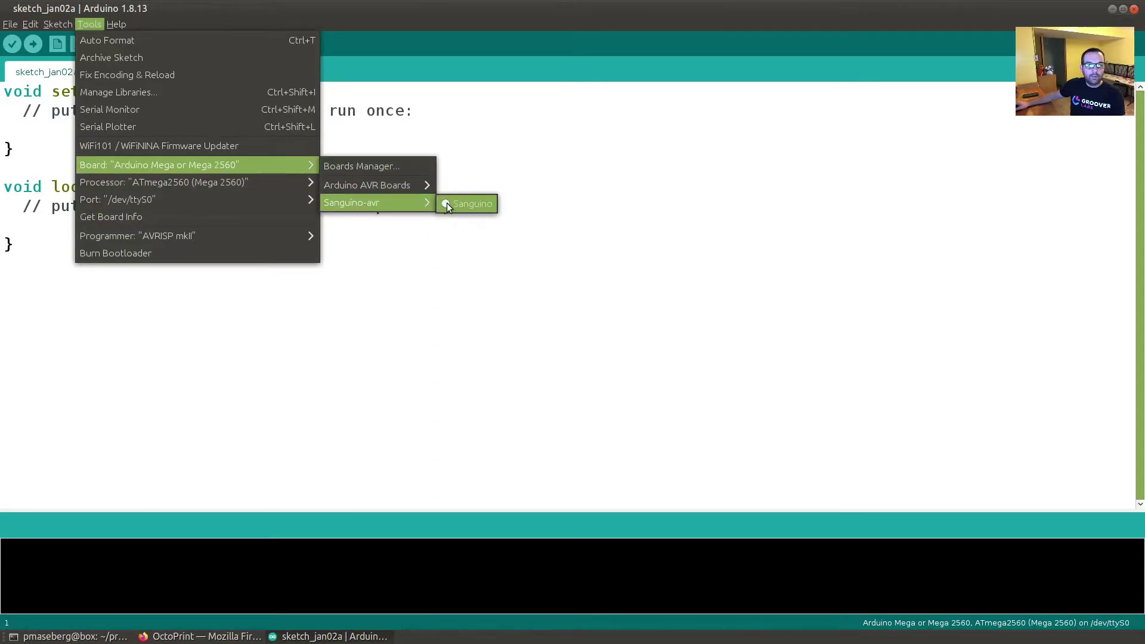
pyautogui.click(447, 202)
pyautogui.click(83, 24)
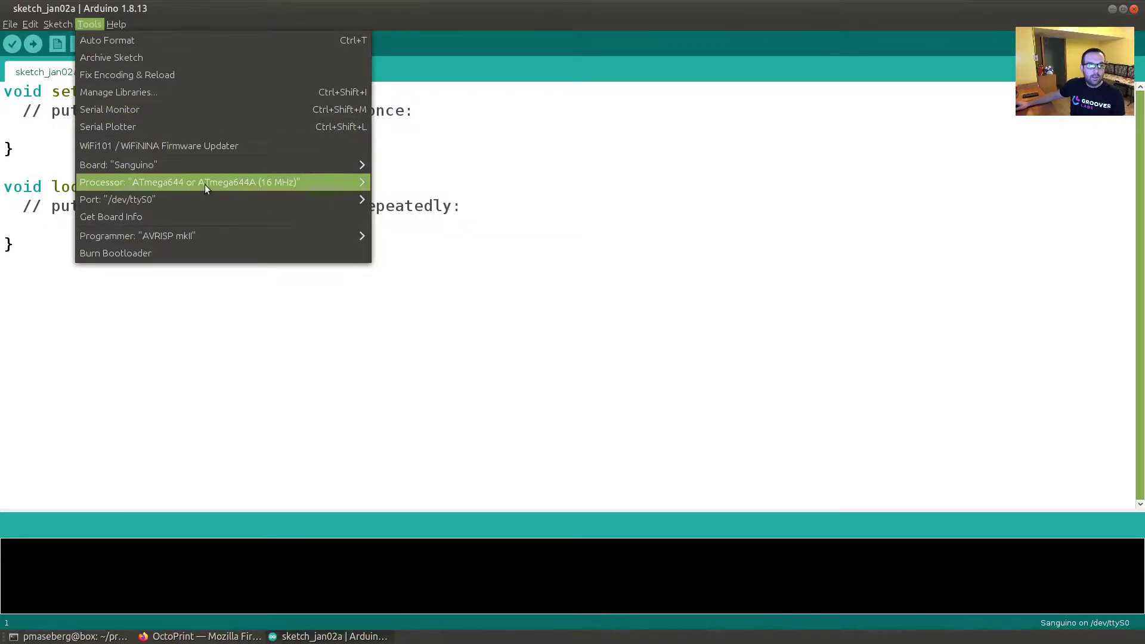
pyautogui.click(116, 253)
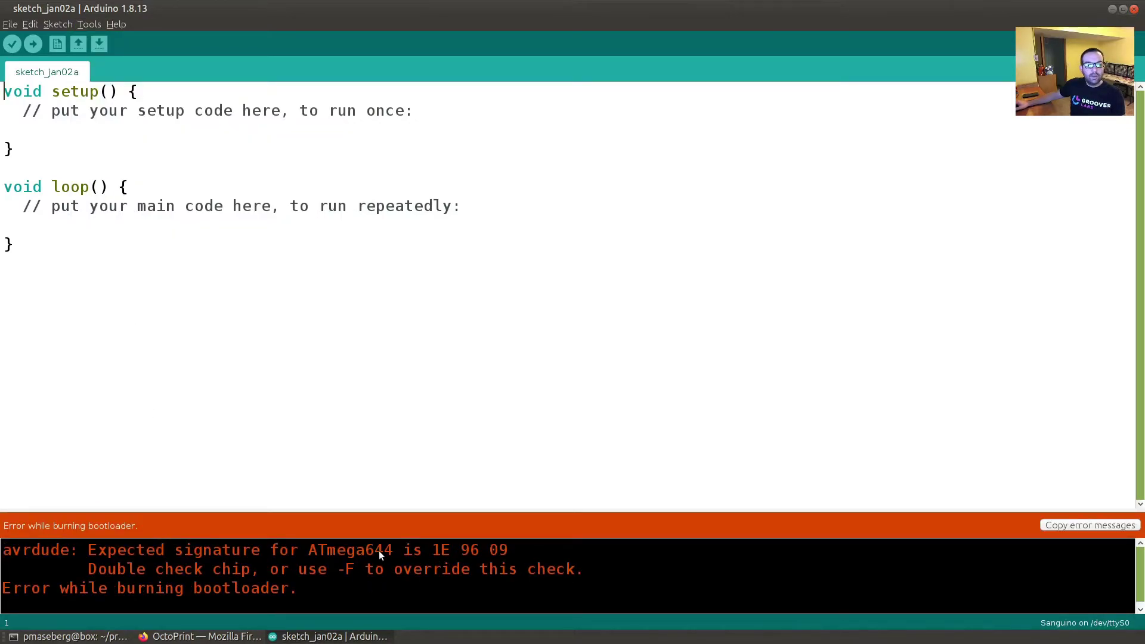
# Set the target board to Arduino Mega or Mega 2560
pyautogui.click(84, 23)
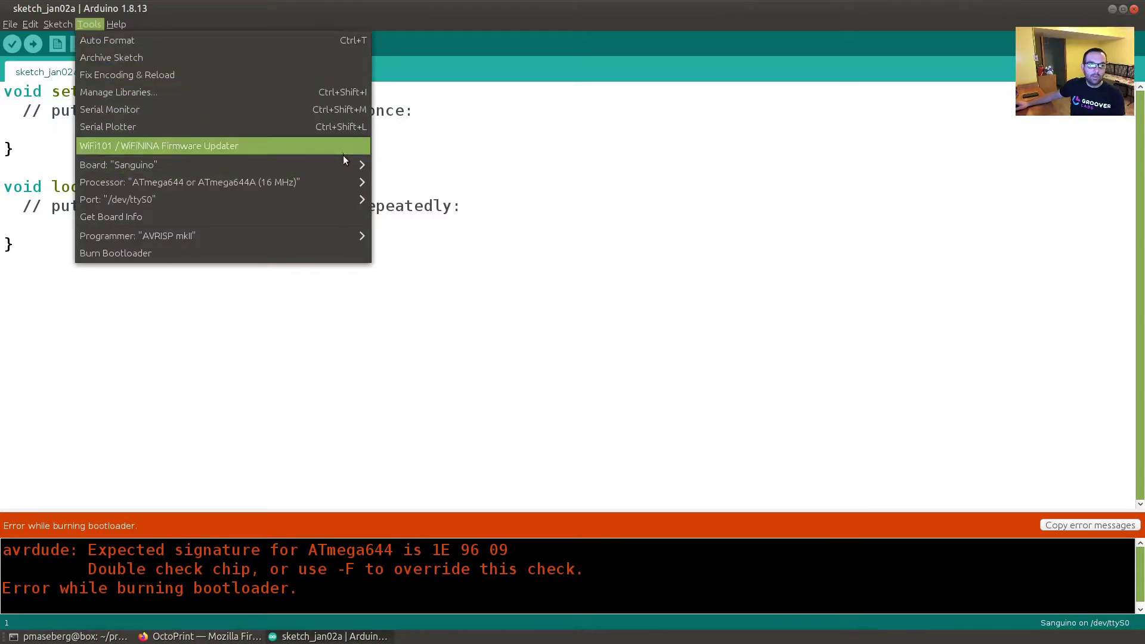
pyautogui.moveTo(349, 167)
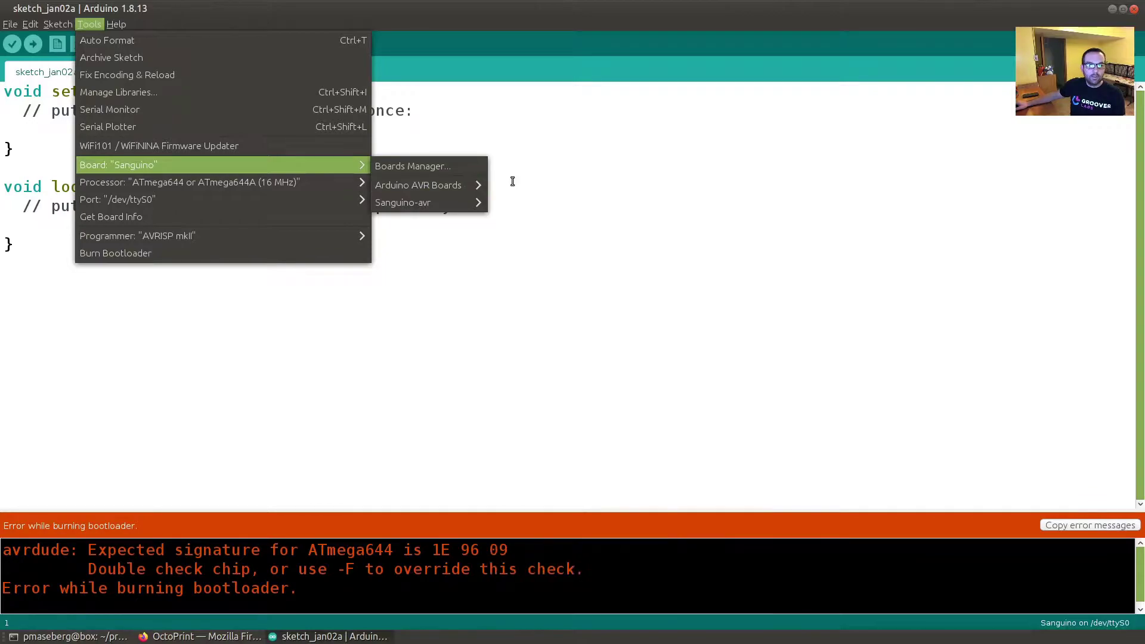
pyautogui.moveTo(476, 185)
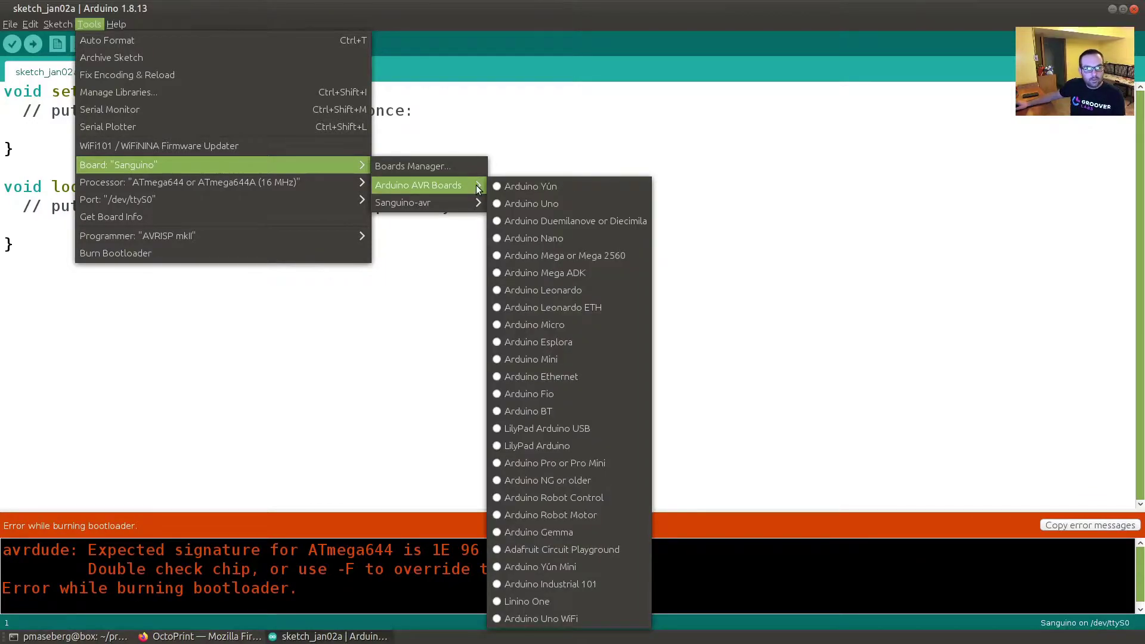
pyautogui.click(538, 254)
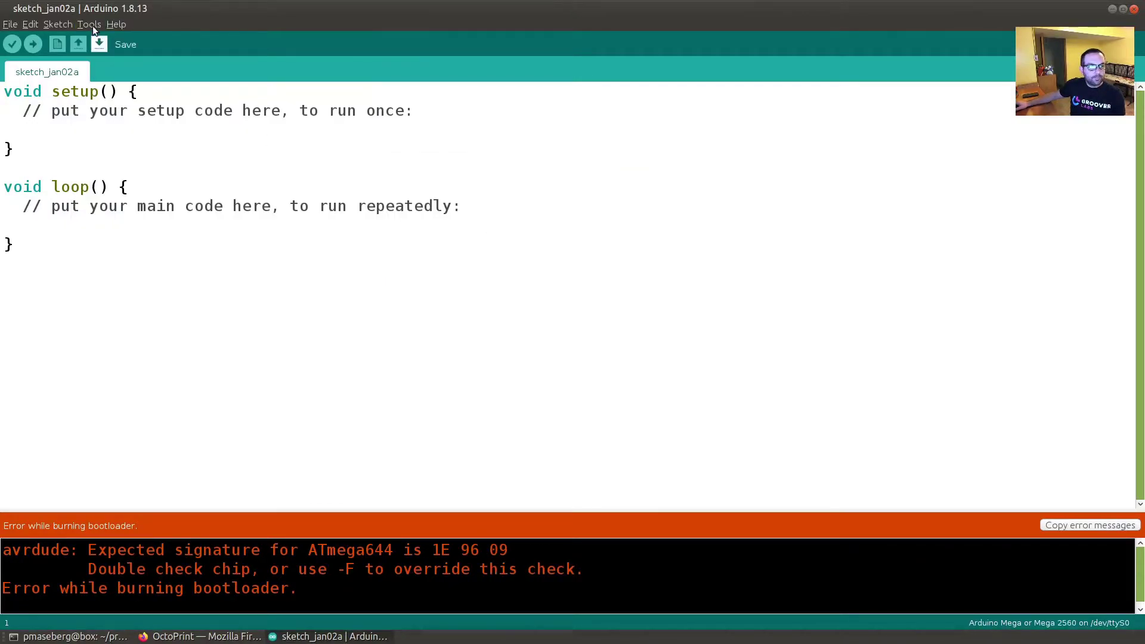
# Check the programmer and port choices, and burn the bootloader for the Mega 2560
pyautogui.click(91, 25)
pyautogui.moveTo(183, 237)
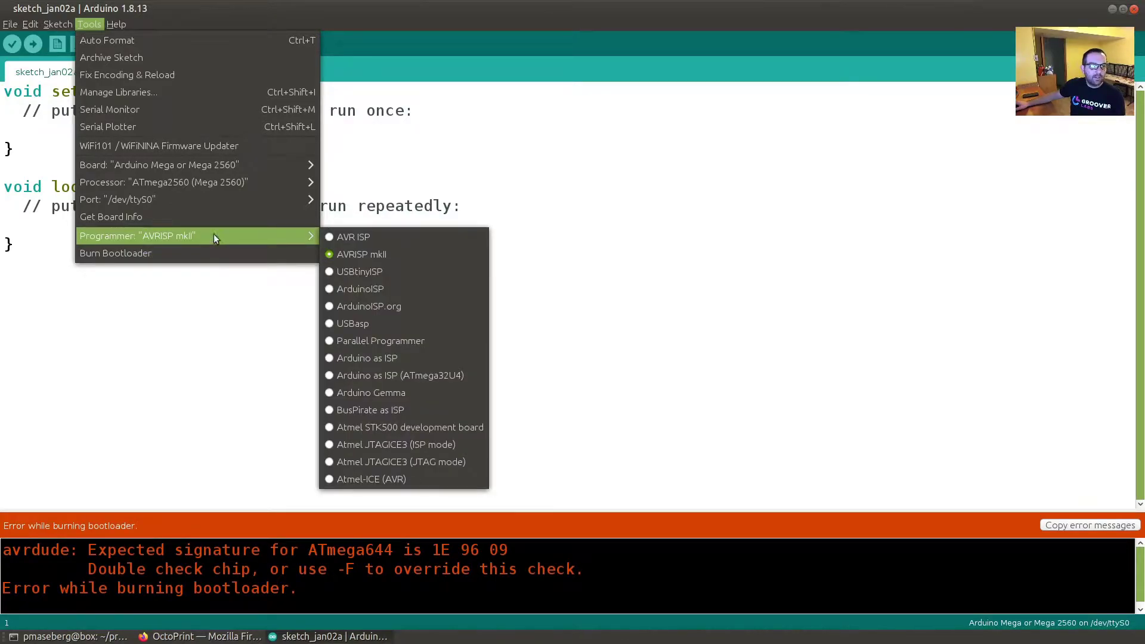
pyautogui.moveTo(229, 205)
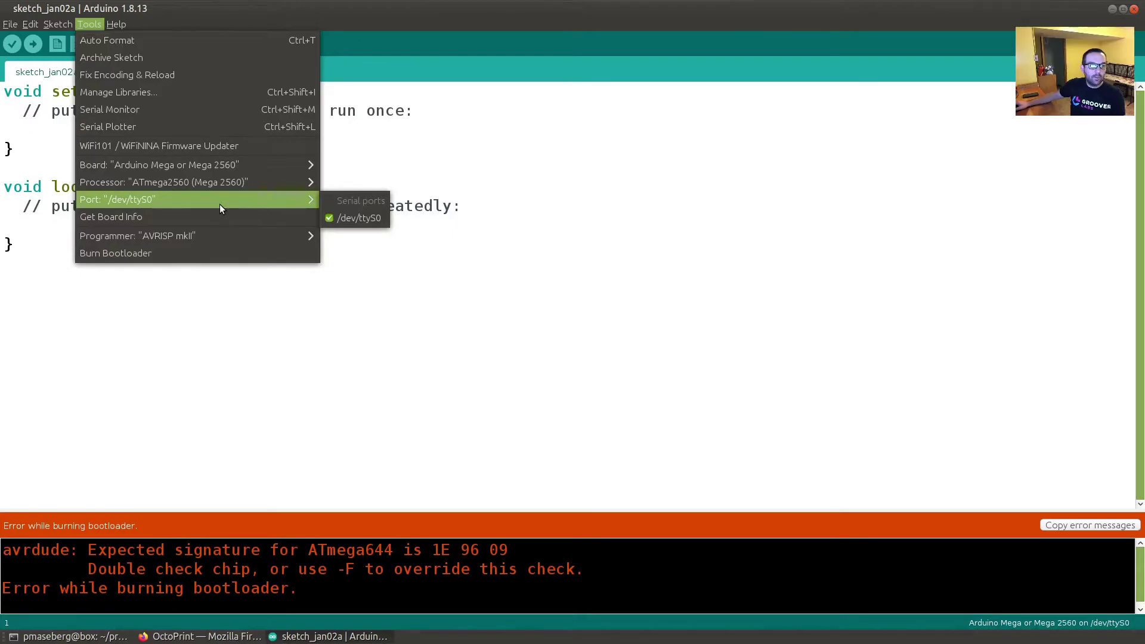
pyautogui.moveTo(182, 172)
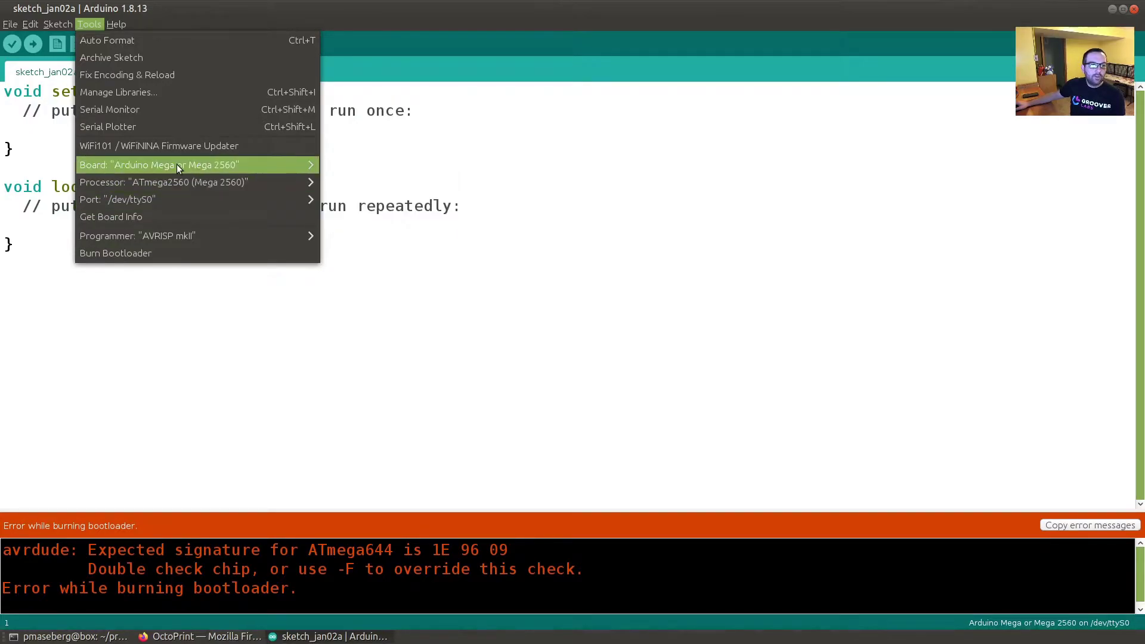
pyautogui.click(127, 255)
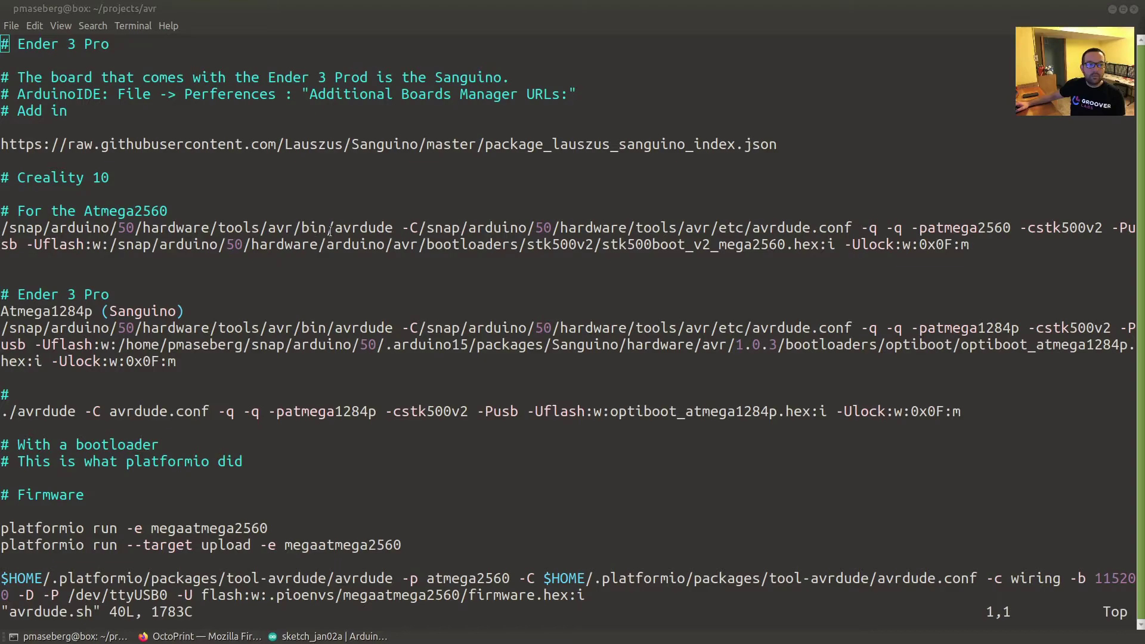
# In the terminal, examine the avrdude commands in avrdude.sh for the Atmega2560 and Atmega1284p, including the chip option and bootloader hex path
pyautogui.moveTo(393, 229); pyautogui.dragTo(334, 229)
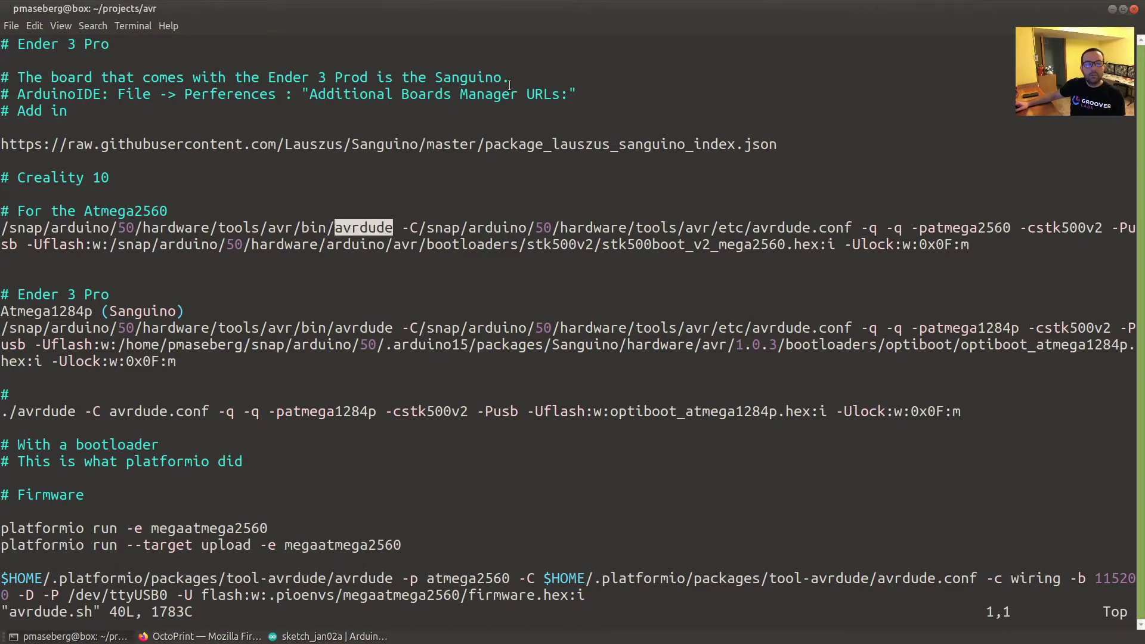
pyautogui.doubleClick(562, 238)
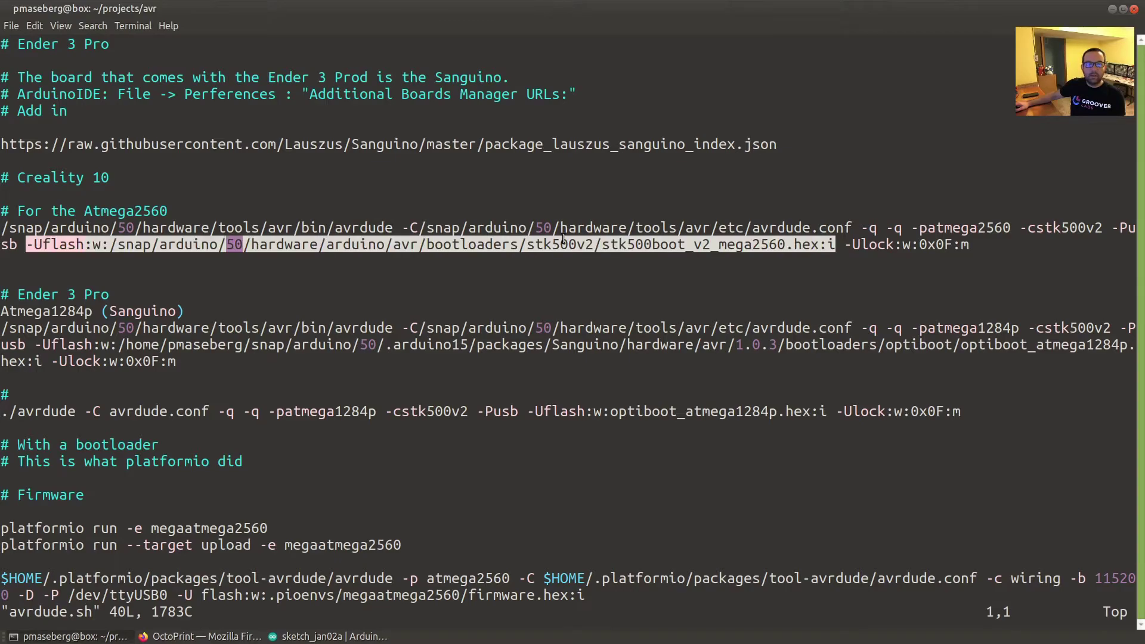
pyautogui.tripleClick(554, 230)
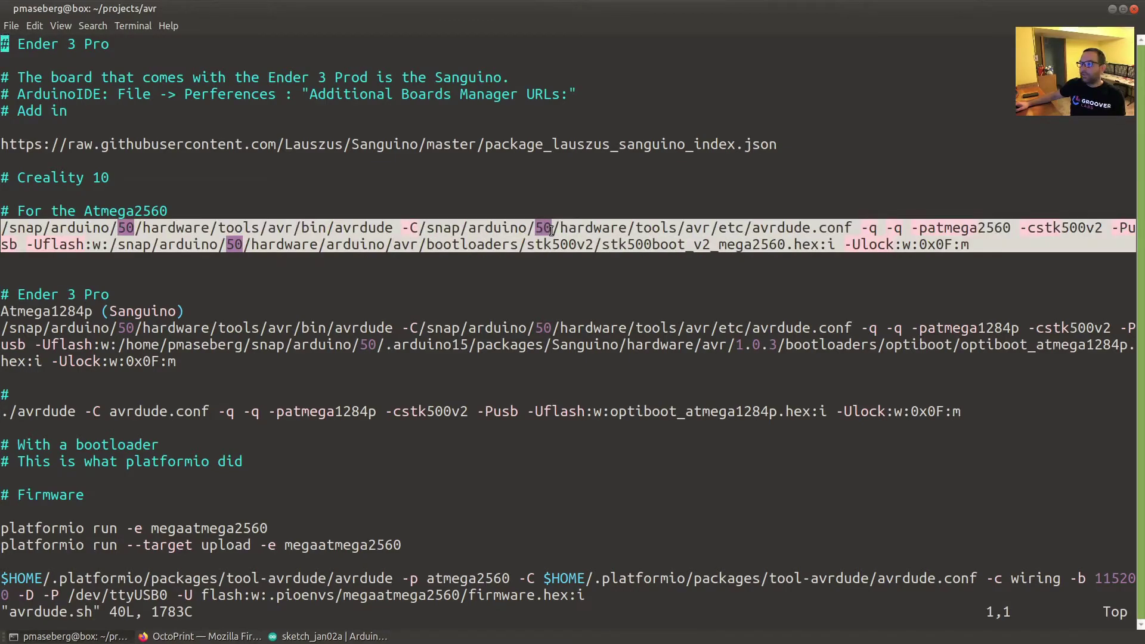
pyautogui.click(555, 228)
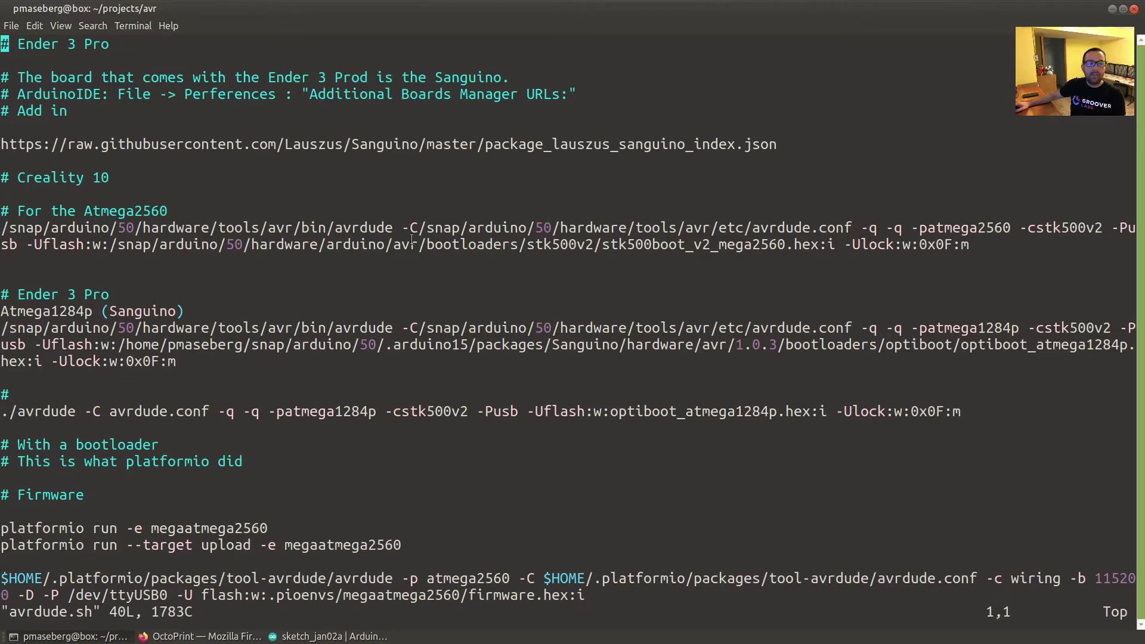
pyautogui.moveTo(334, 227); pyautogui.dragTo(396, 225)
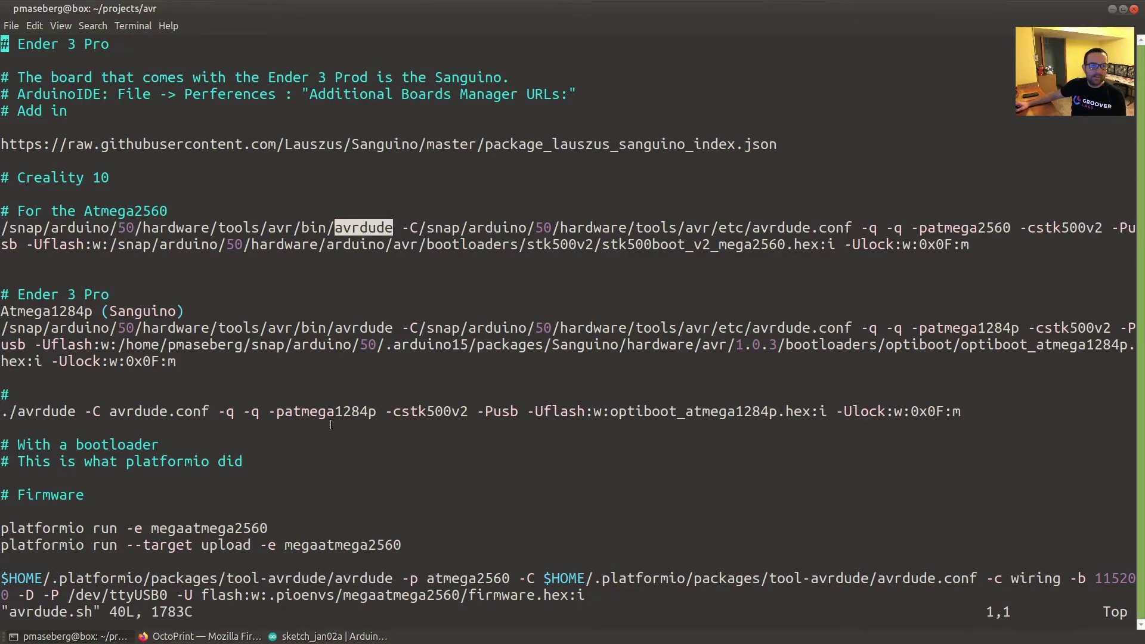
pyautogui.tripleClick(680, 244)
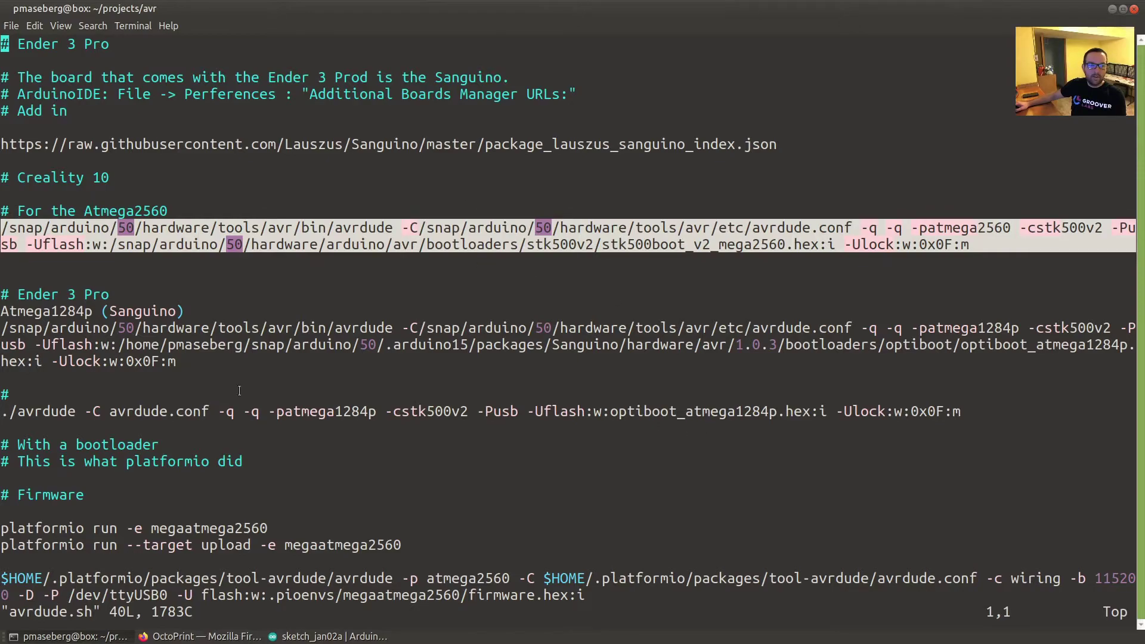
pyautogui.tripleClick(2, 410)
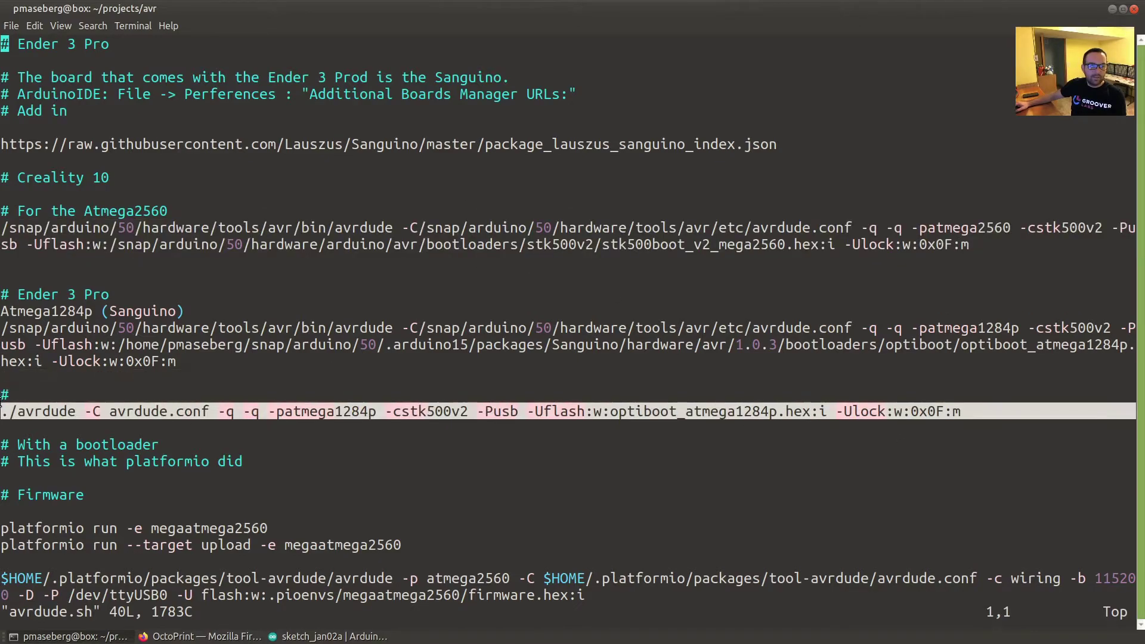
pyautogui.click(340, 412)
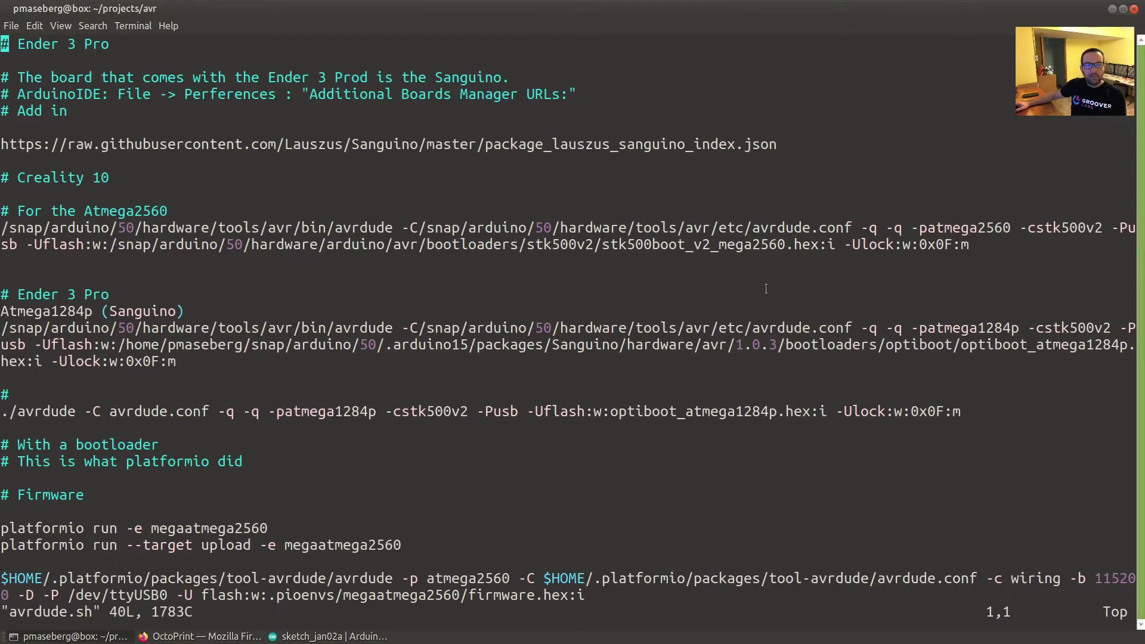
pyautogui.moveTo(818, 245); pyautogui.dragTo(109, 244)
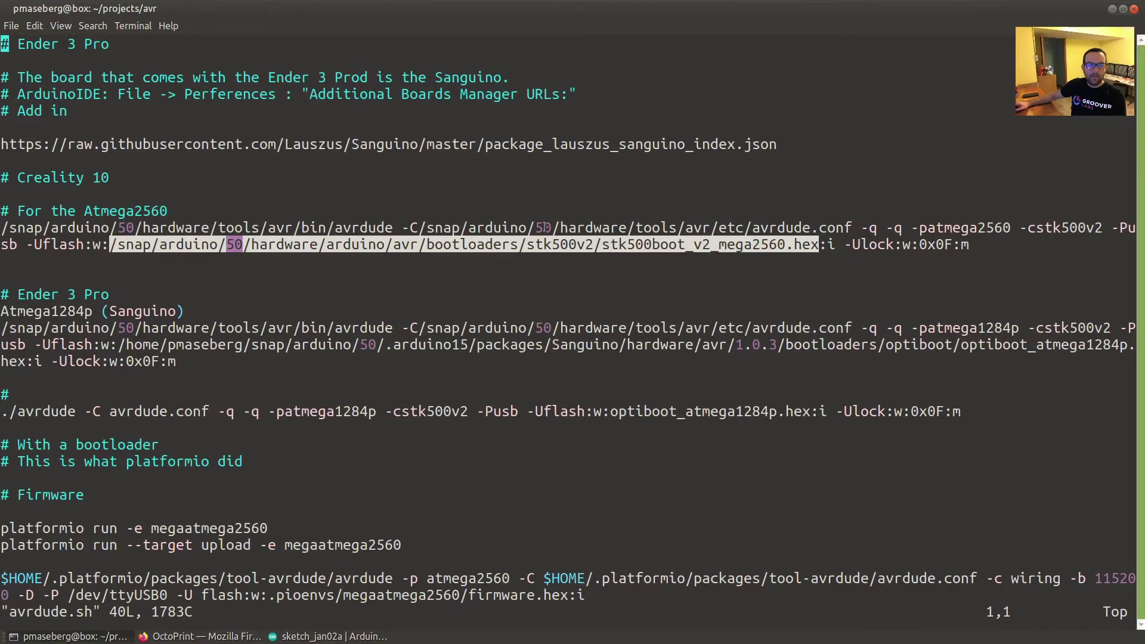
pyautogui.doubleClick(960, 227)
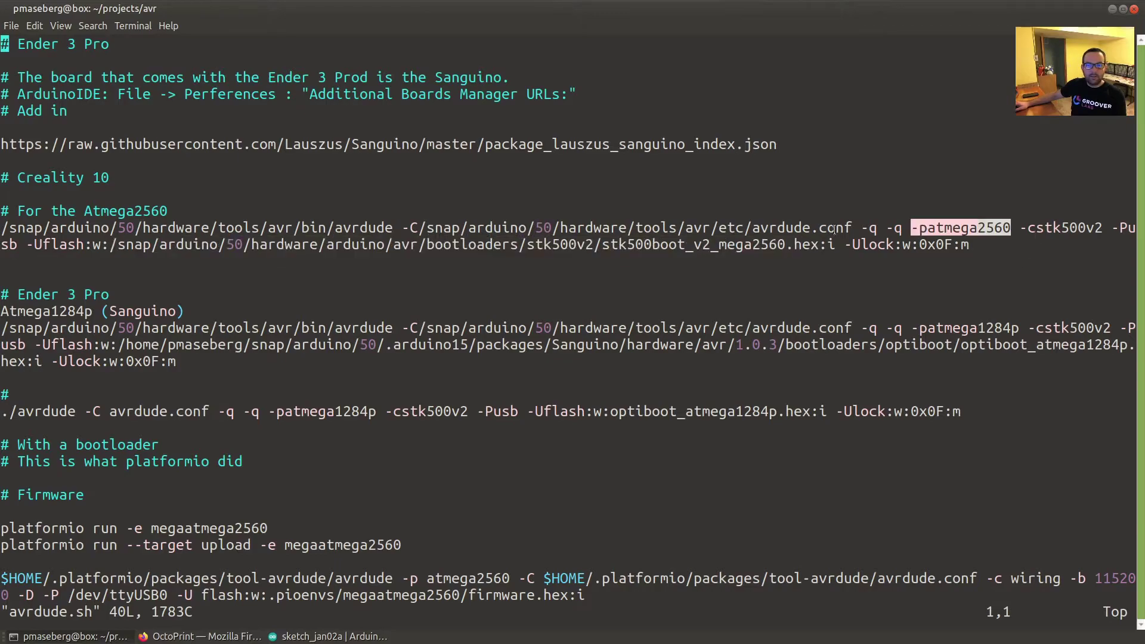
pyautogui.tripleClick(592, 242)
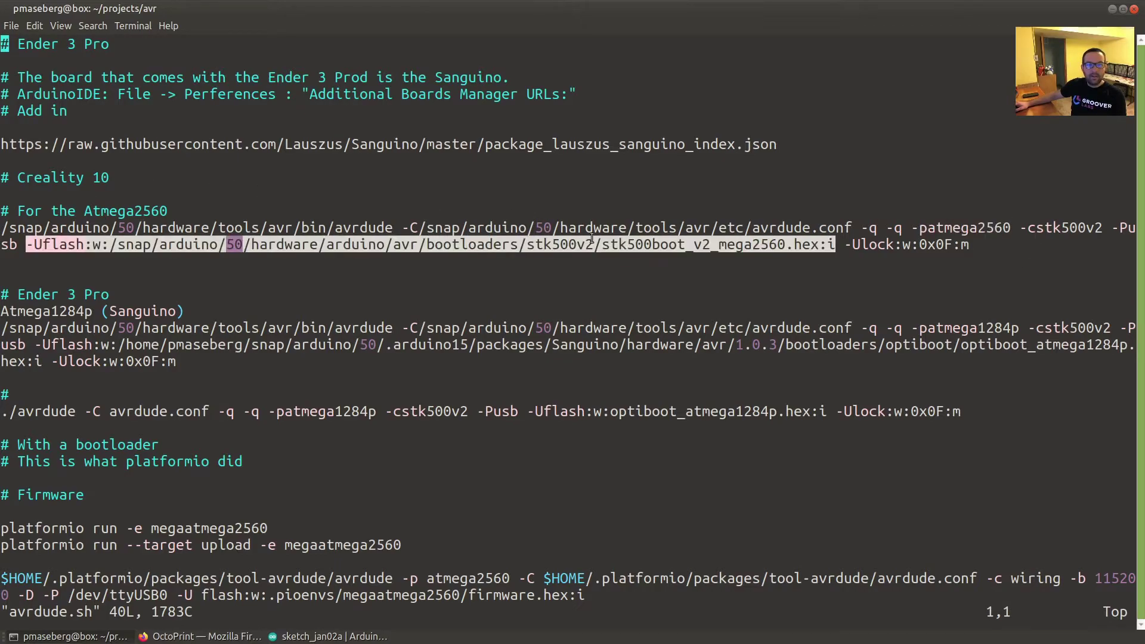
# Examine the Atmega2560 avrdude command, including the full path of the avrdude executable it calls
pyautogui.click(490, 227)
pyautogui.tripleClick(490, 226)
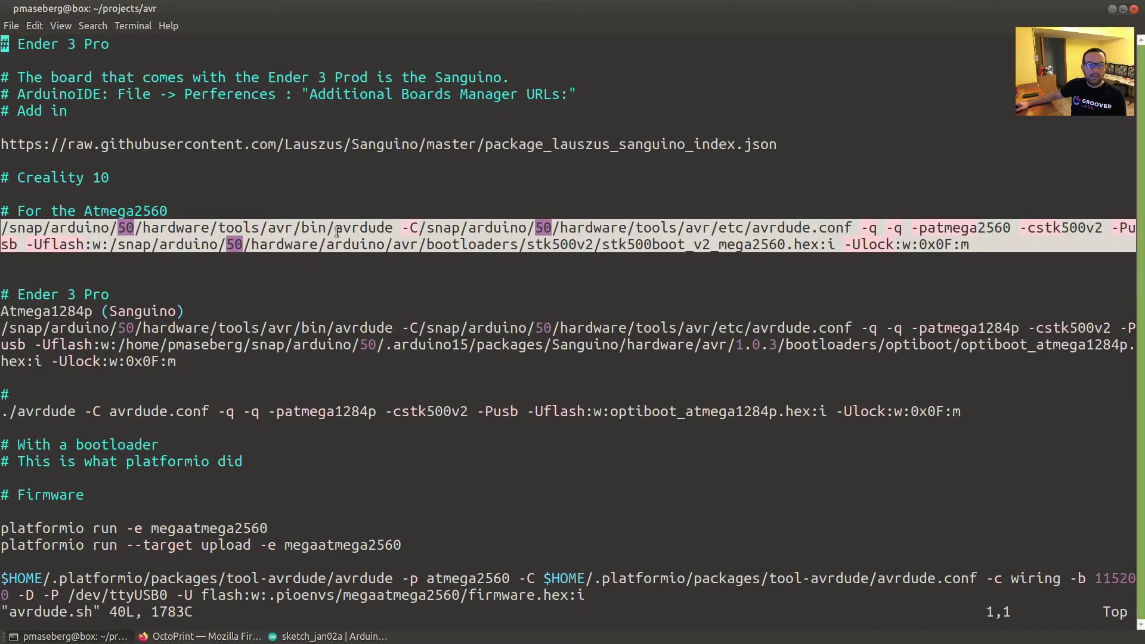
pyautogui.moveTo(336, 231); pyautogui.dragTo(394, 227)
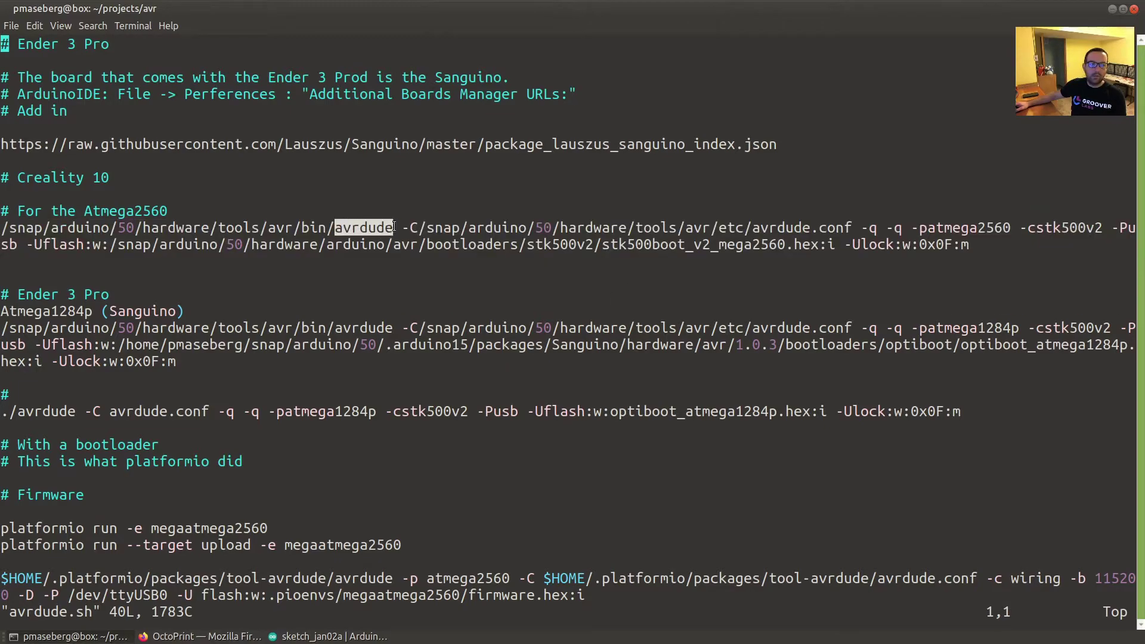
pyautogui.click(337, 229)
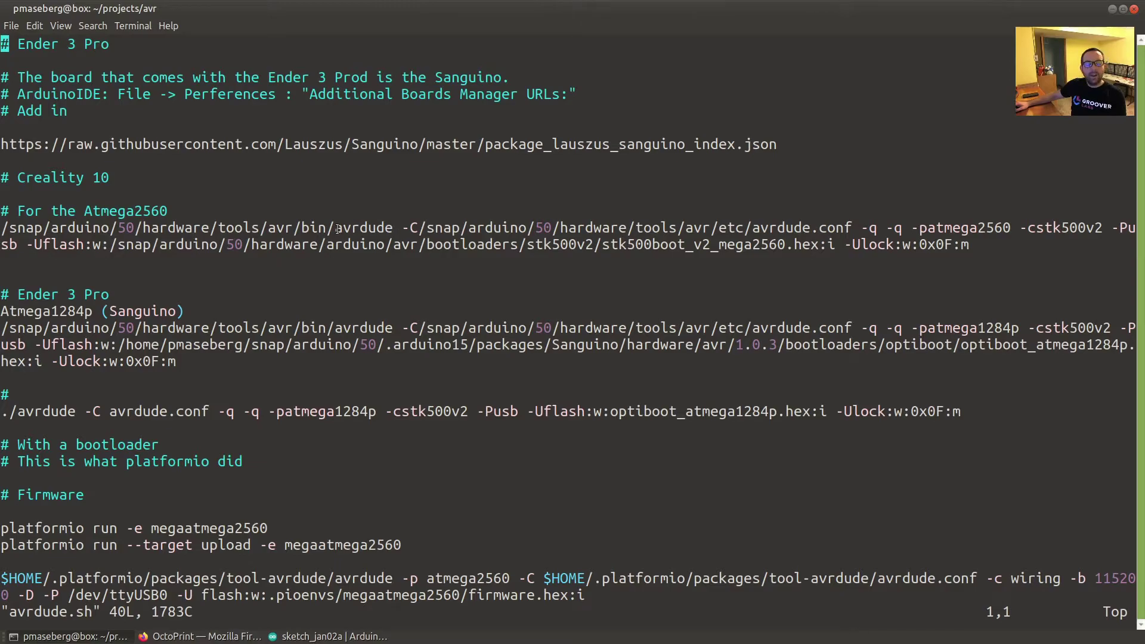
pyautogui.doubleClick(337, 229)
pyautogui.click(365, 227)
pyautogui.doubleClick(365, 226)
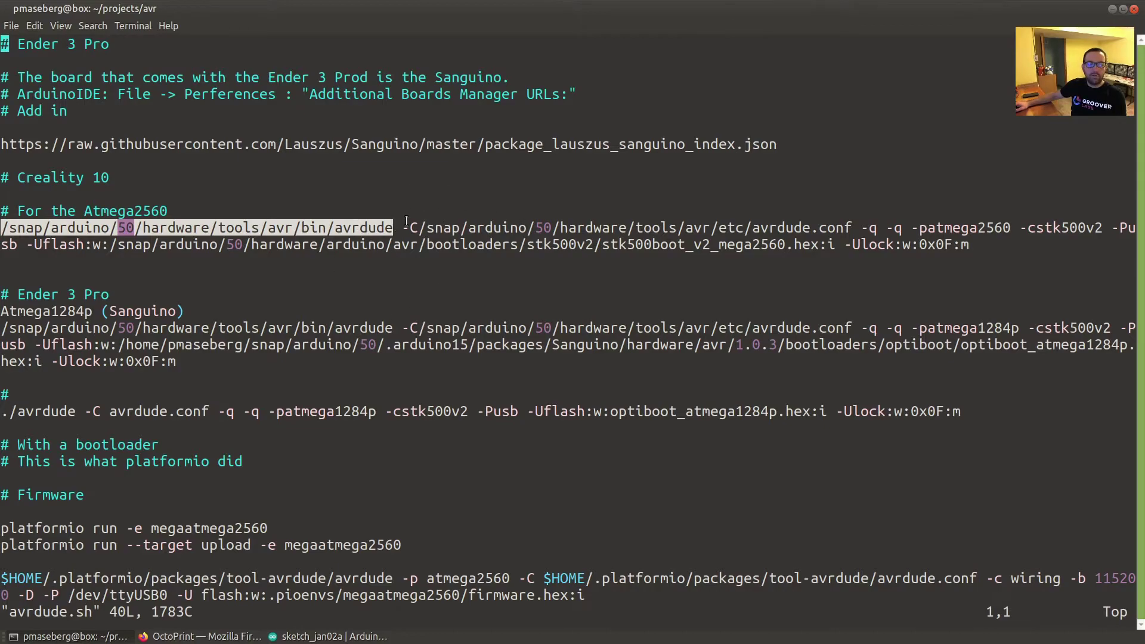
pyautogui.press('1')
pyautogui.press('3')
pyautogui.hotkey('shift', 'g')
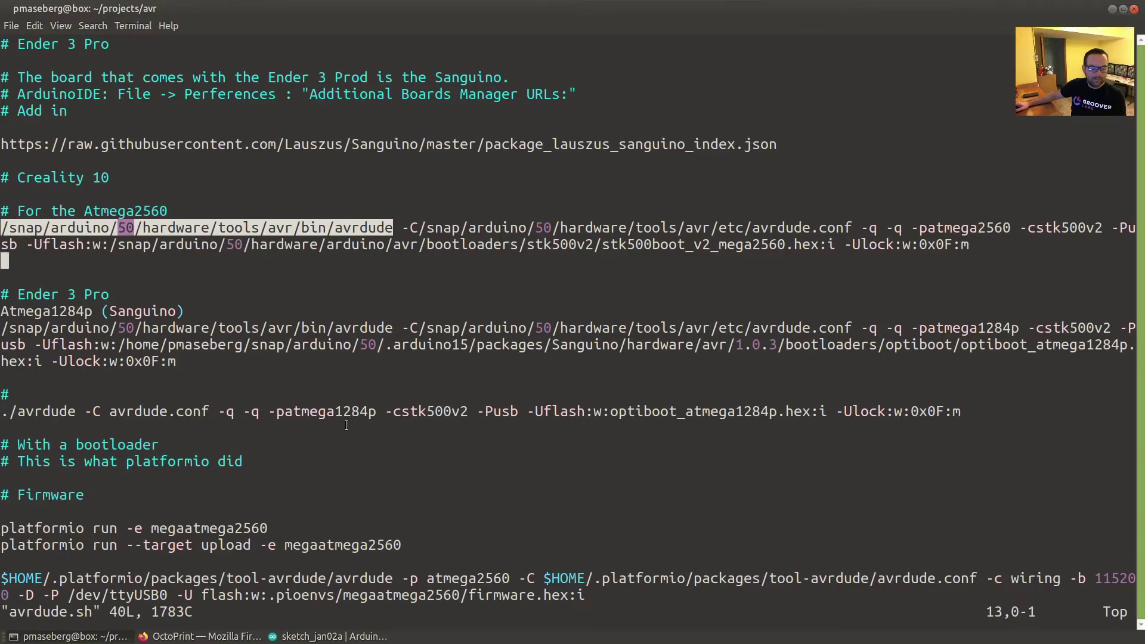
# Examine the two platformio megaatmega2560 commands and the avrdude firmware upload command with its wiring programmer option, and close avrdude.sh
pyautogui.tripleClick(42, 528)
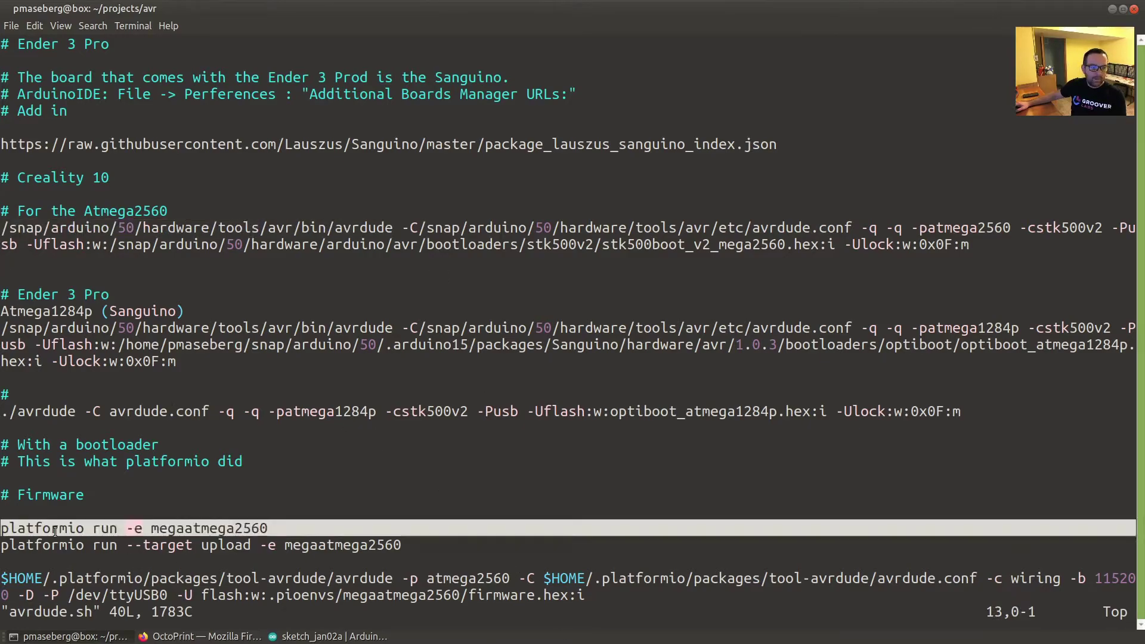
pyautogui.doubleClick(42, 528)
pyautogui.moveTo(364, 553); pyautogui.dragTo(42, 527)
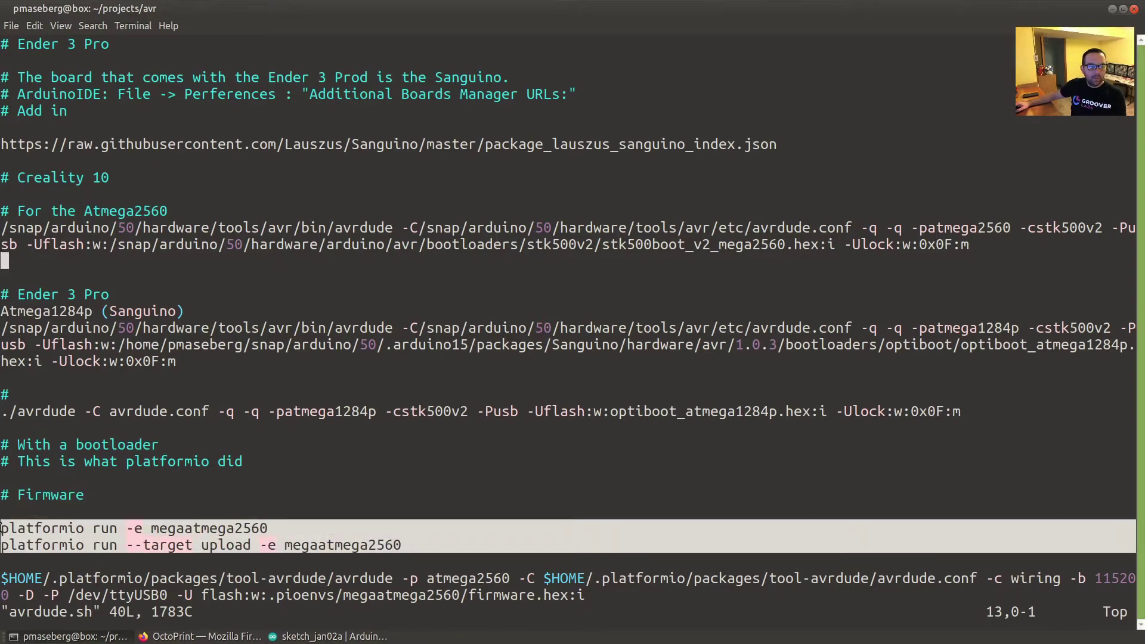
pyautogui.tripleClick(43, 526)
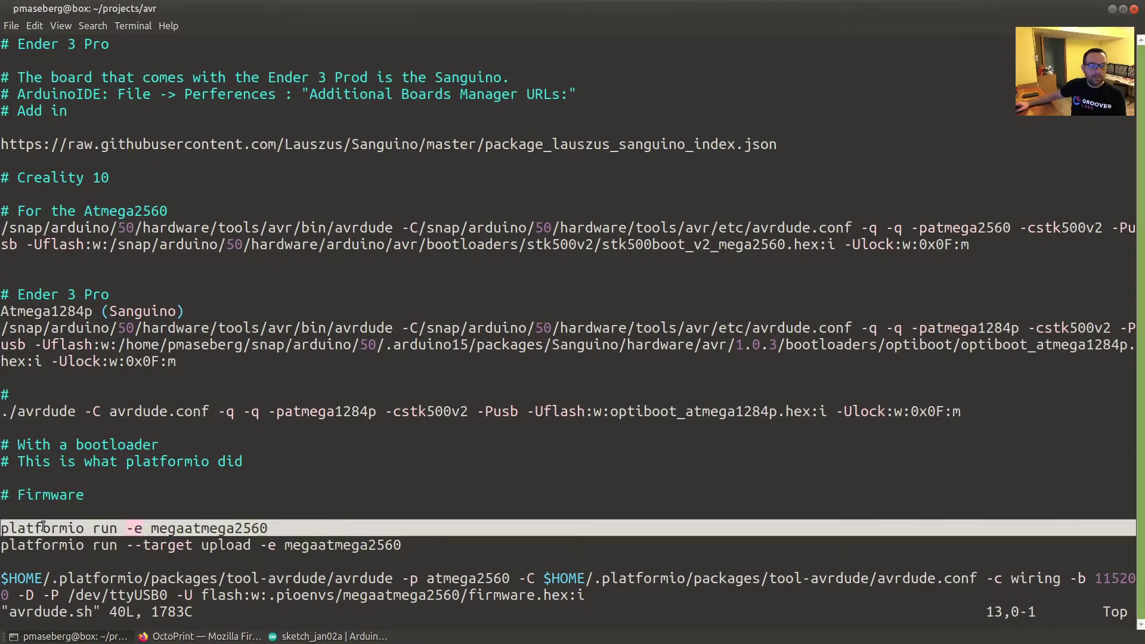
pyautogui.moveTo(274, 549); pyautogui.dragTo(1, 528)
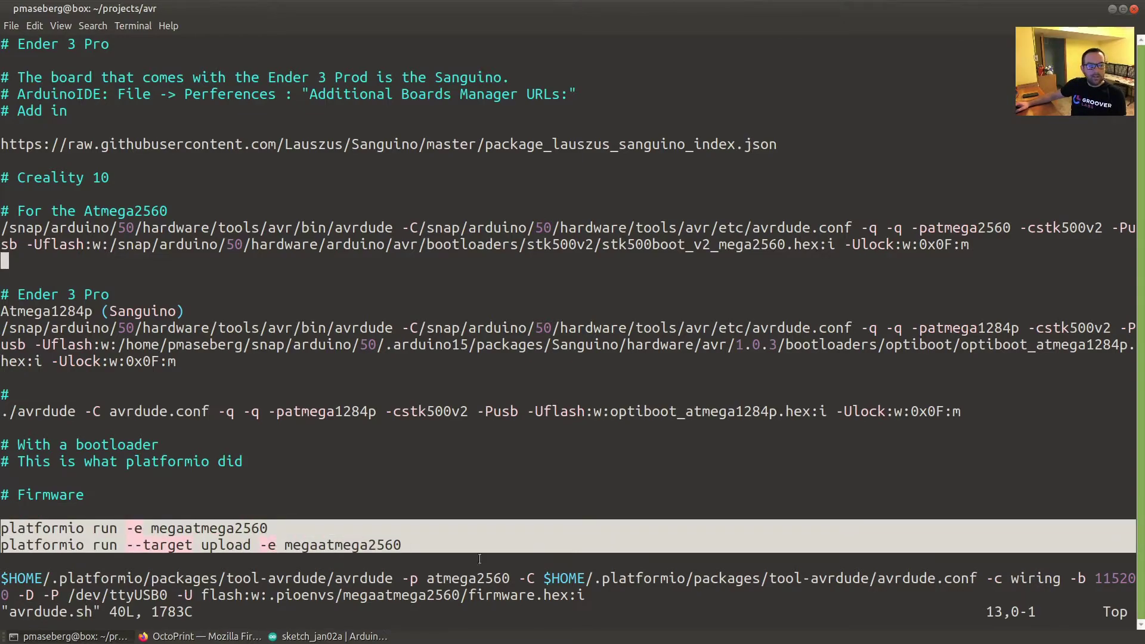
pyautogui.moveTo(584, 595); pyautogui.dragTo(0, 561)
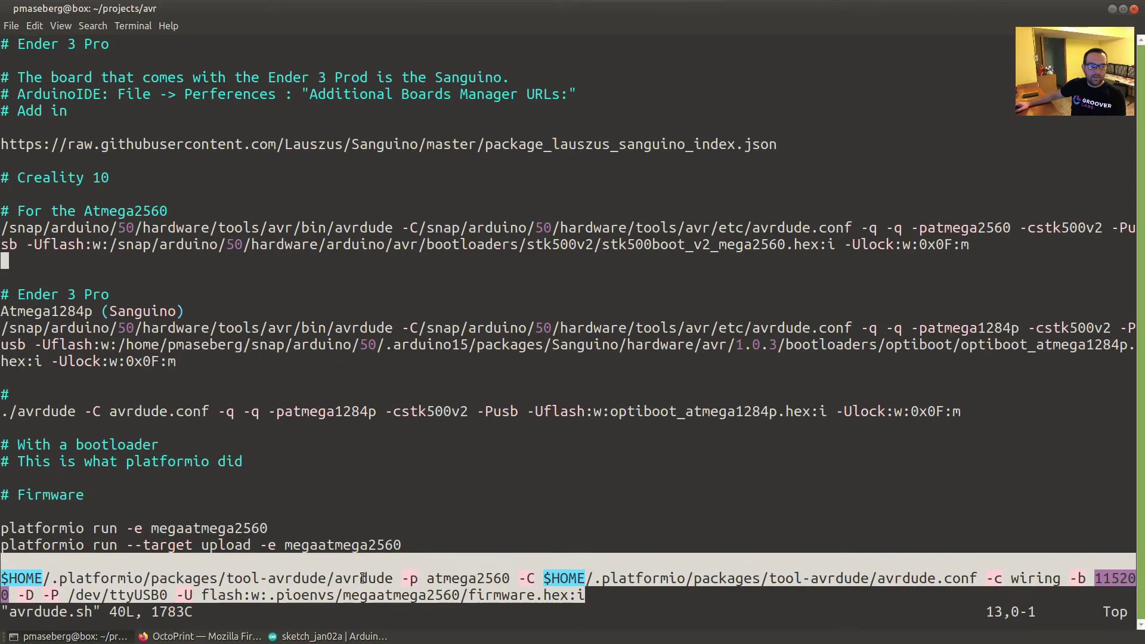
pyautogui.click(422, 533)
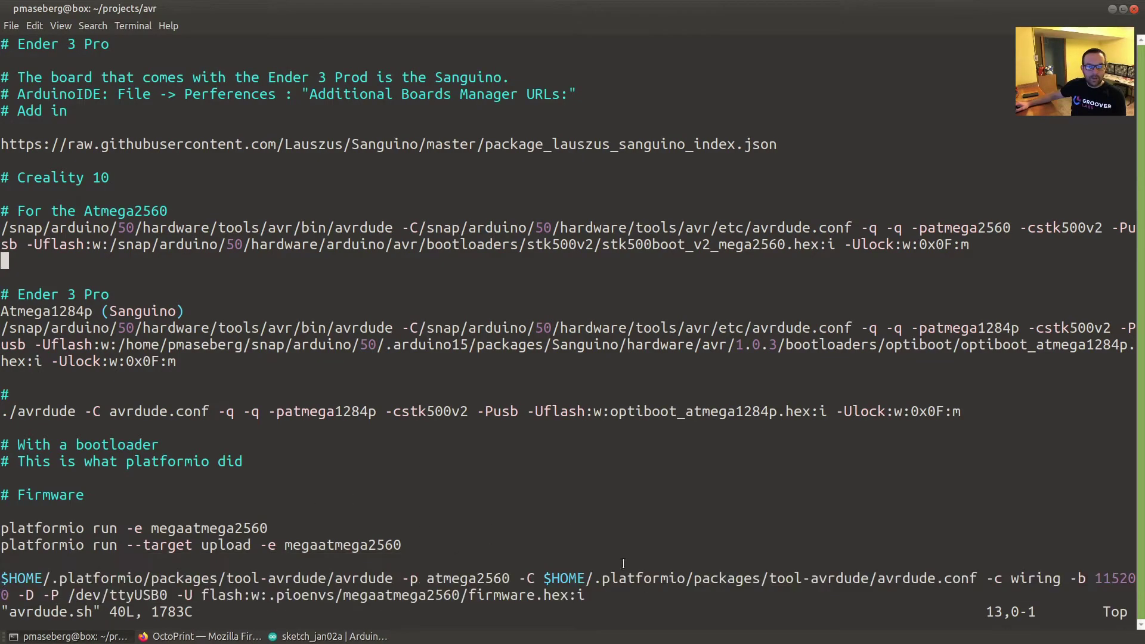
pyautogui.moveTo(994, 578); pyautogui.dragTo(1060, 575)
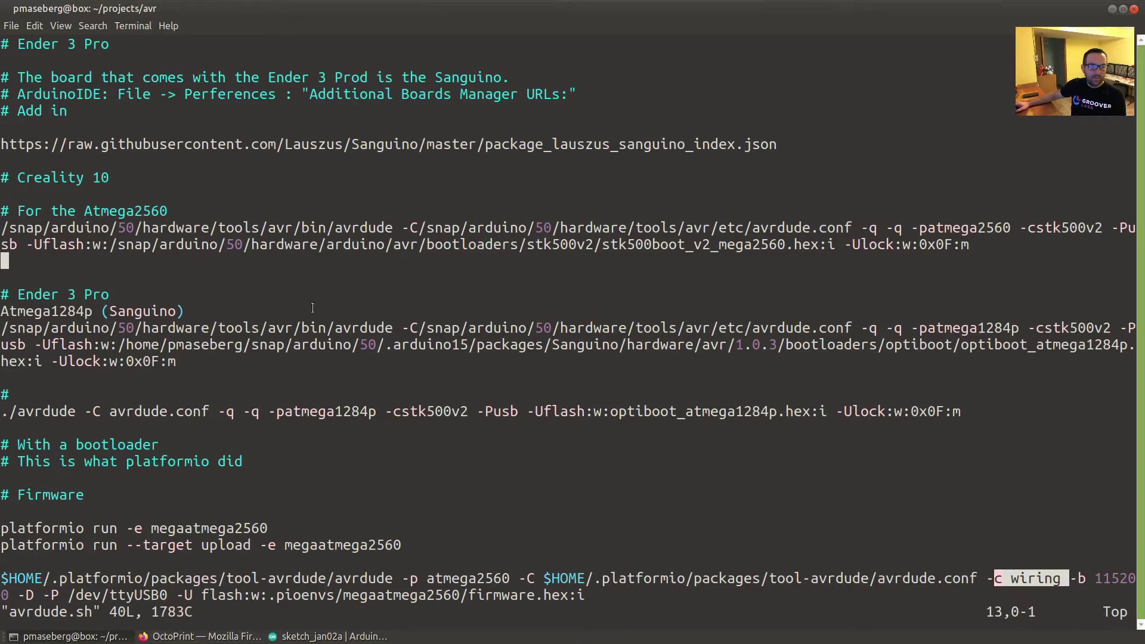
pyautogui.click(345, 378)
pyautogui.write(':q')
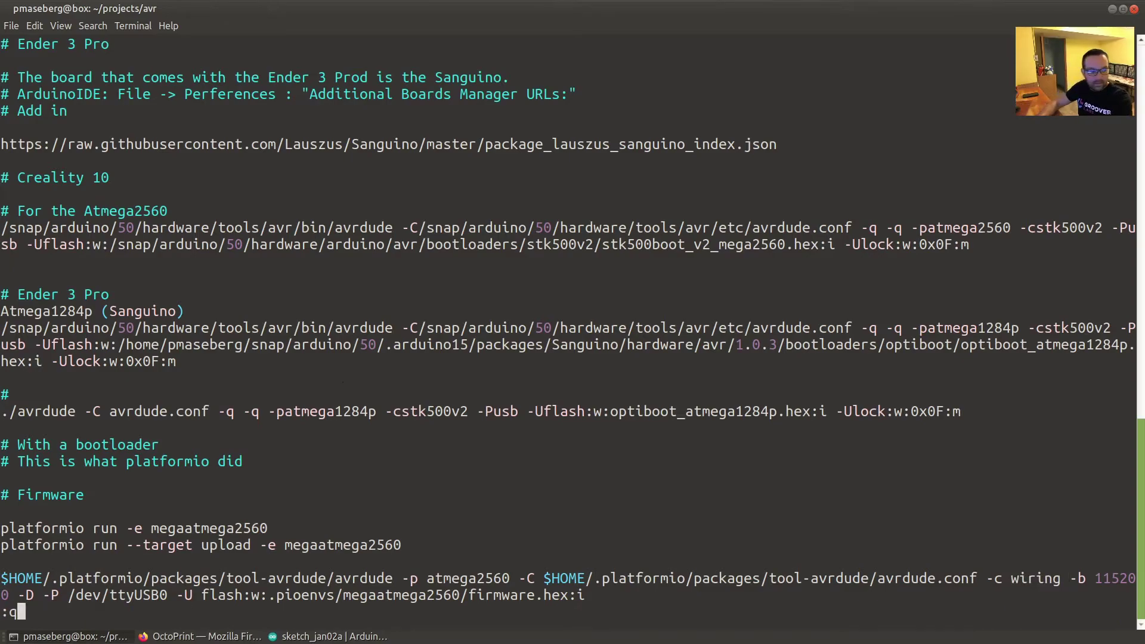
pyautogui.press('Return')
# Open stk500boot_v2_mega2560.hex in vim, look through its contents, and quit without editing
pyautogui.write('vij')
pyautogui.press('BackSpace')
pyautogui.press('BackSpace')
pyautogui.press('BackSpace')
pyautogui.write('vim')
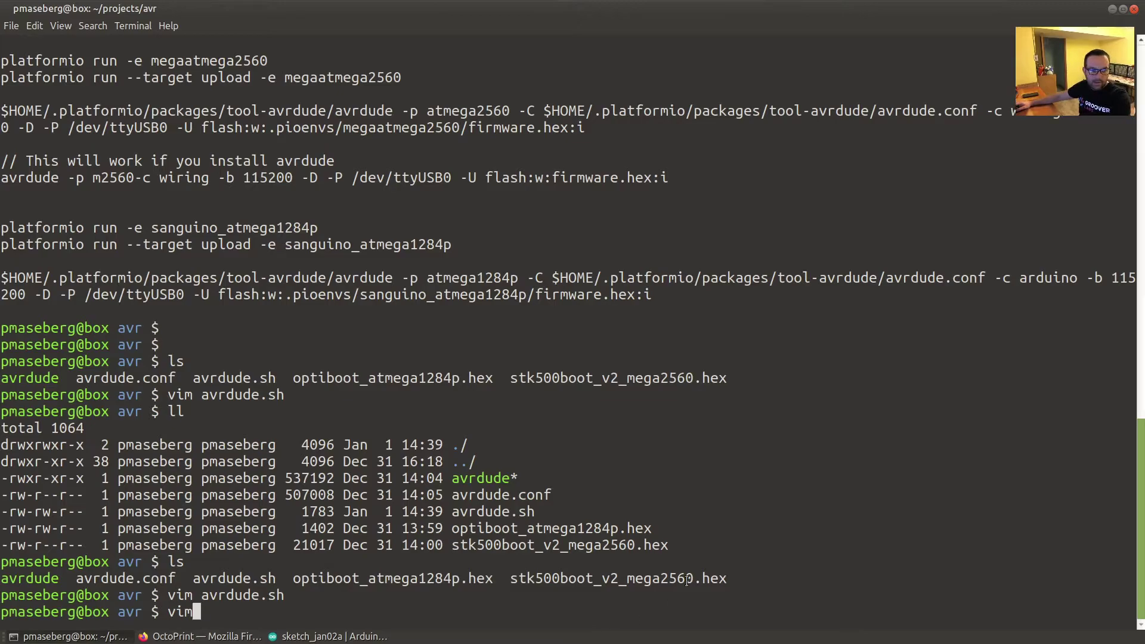
pyautogui.doubleClick(717, 578)
pyautogui.middleClick(818, 526)
pyautogui.press('Home')
pyautogui.press('Right')
pyautogui.press('Right')
pyautogui.press('Right')
pyautogui.press('Return')
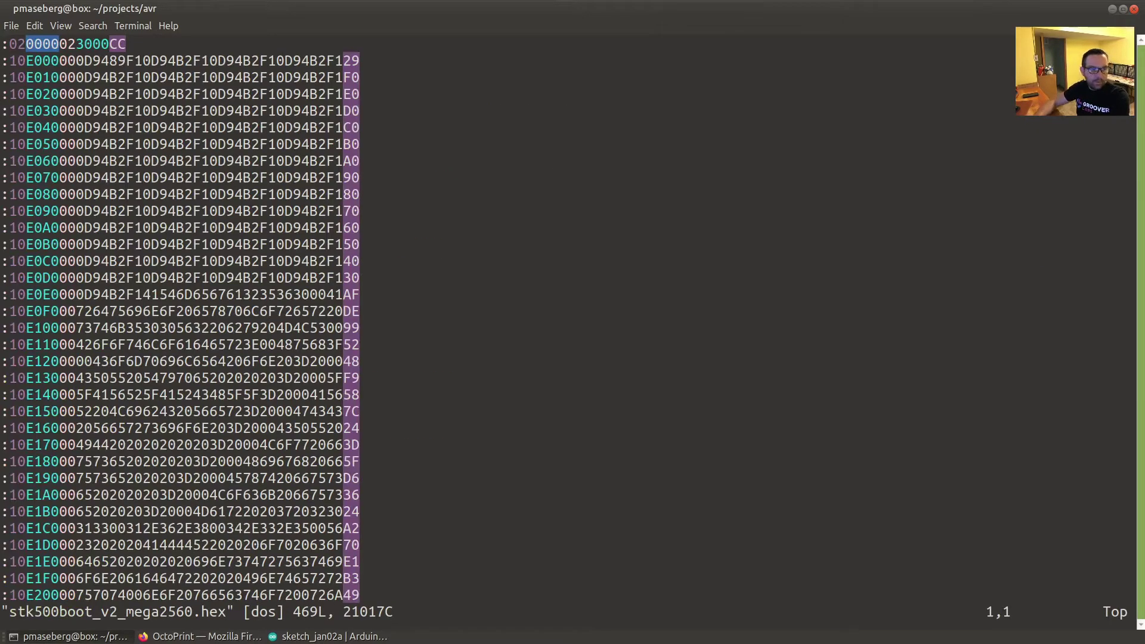
pyautogui.hotkey('ctrl', 'd')
pyautogui.hotkey('ctrl', 'd')
pyautogui.hotkey('ctrl', 'd')
pyautogui.hotkey('ctrl', 'd')
pyautogui.hotkey('ctrl', 'd')
pyautogui.hotkey('ctrl', 'd')
pyautogui.hotkey('ctrl', 'd')
pyautogui.hotkey('ctrl', 'd')
pyautogui.hotkey('ctrl', 'd')
pyautogui.hotkey('ctrl', 'd')
pyautogui.hotkey('ctrl', 'd')
pyautogui.hotkey('ctrl', 'd')
pyautogui.hotkey('ctrl', 'd')
pyautogui.hotkey('ctrl', 'd')
pyautogui.hotkey('ctrl', 'd')
pyautogui.hotkey('ctrl', 'd')
pyautogui.hotkey('ctrl', 'd')
pyautogui.hotkey('ctrl', 'd')
pyautogui.hotkey('ctrl', 'd')
pyautogui.hotkey('ctrl', 'd')
pyautogui.hotkey('ctrl', 'd')
pyautogui.hotkey('ctrl', 'd')
pyautogui.hotkey('ctrl', 'd')
pyautogui.hotkey('ctrl', 'd')
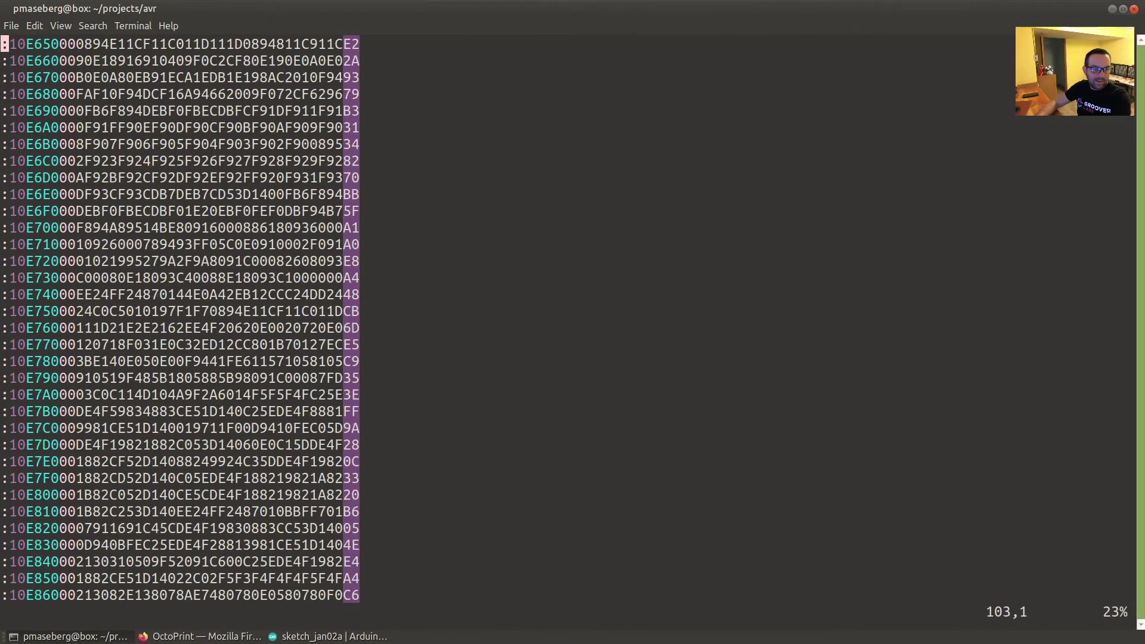
pyautogui.write('k:q')
pyautogui.press('Return')
# List the folder's files in detail, look through optiboot_atmega1284p.hex in vim, and quit without editing
pyautogui.write('ll')
pyautogui.press('Return')
pyautogui.write('vim')
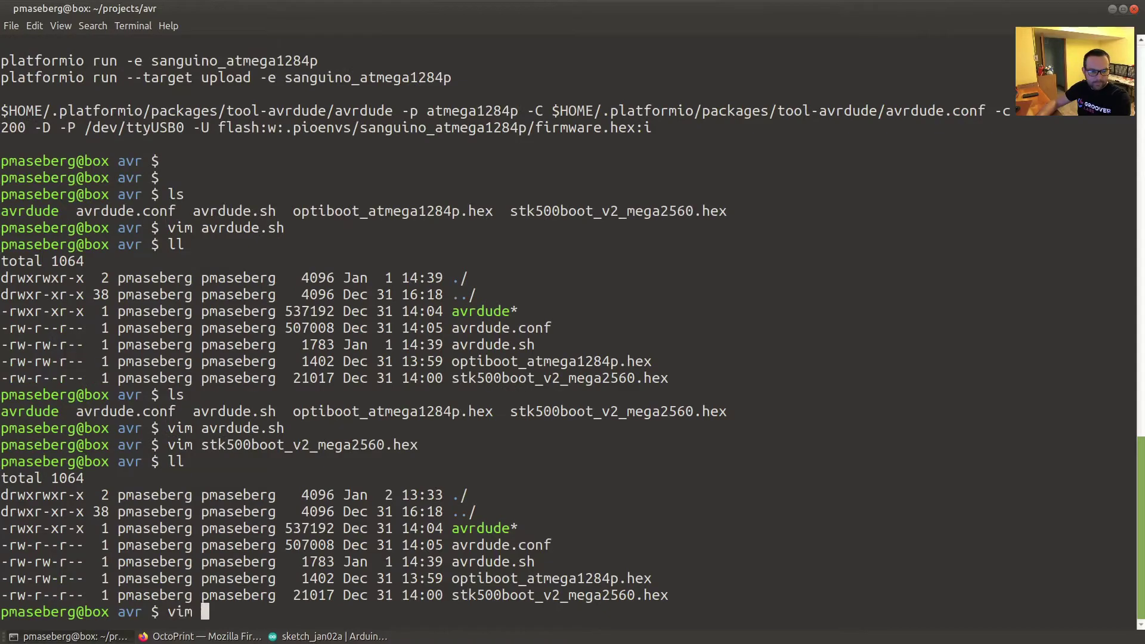
pyautogui.doubleClick(617, 579)
pyautogui.middleClick(745, 481)
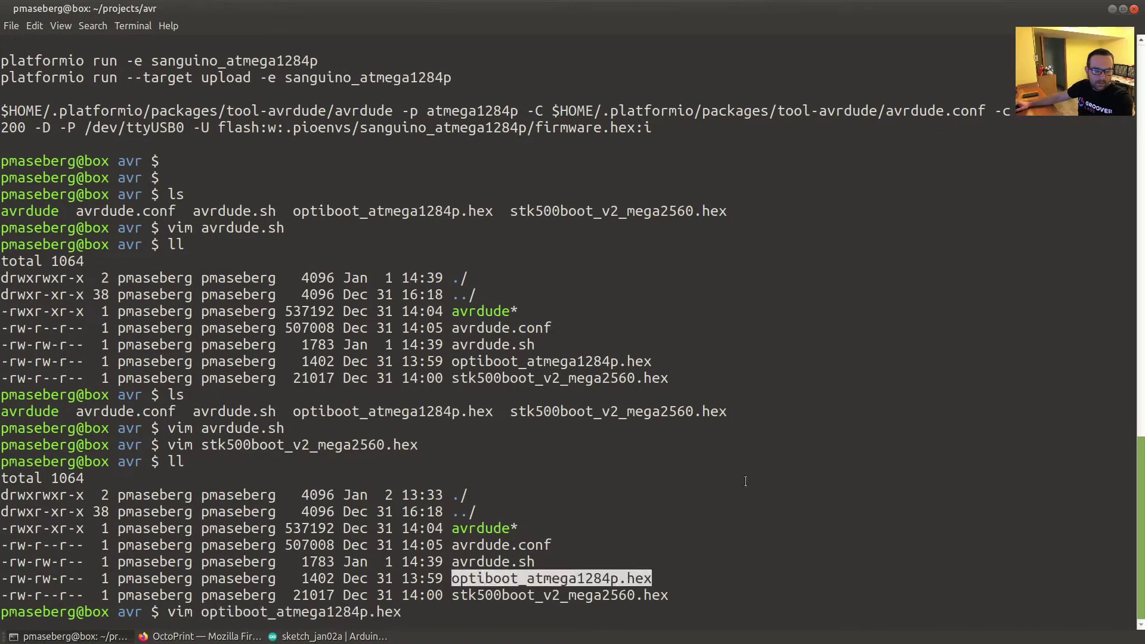
pyautogui.press('Return')
pyautogui.press('j')
pyautogui.press('j')
pyautogui.press('j')
pyautogui.press('j')
pyautogui.press('j')
pyautogui.press('j')
pyautogui.press('j')
pyautogui.press('j')
pyautogui.press('j')
pyautogui.press('j')
pyautogui.press('j')
pyautogui.press('j')
pyautogui.press('j')
pyautogui.press('j')
pyautogui.press('j')
pyautogui.press('j')
pyautogui.press('j')
pyautogui.press('j')
pyautogui.press('j')
pyautogui.press('j')
pyautogui.press('j')
pyautogui.press('k')
pyautogui.press('k')
pyautogui.press('k')
pyautogui.press('k')
pyautogui.press('k')
pyautogui.press('k')
pyautogui.press('k')
pyautogui.press('k')
pyautogui.press('k')
pyautogui.press('k')
pyautogui.press('k')
pyautogui.press('k')
pyautogui.press('k')
pyautogui.press('k')
pyautogui.press('k')
pyautogui.press('k')
pyautogui.press('k')
pyautogui.press('k')
pyautogui.press('k')
pyautogui.press('k')
pyautogui.press('k')
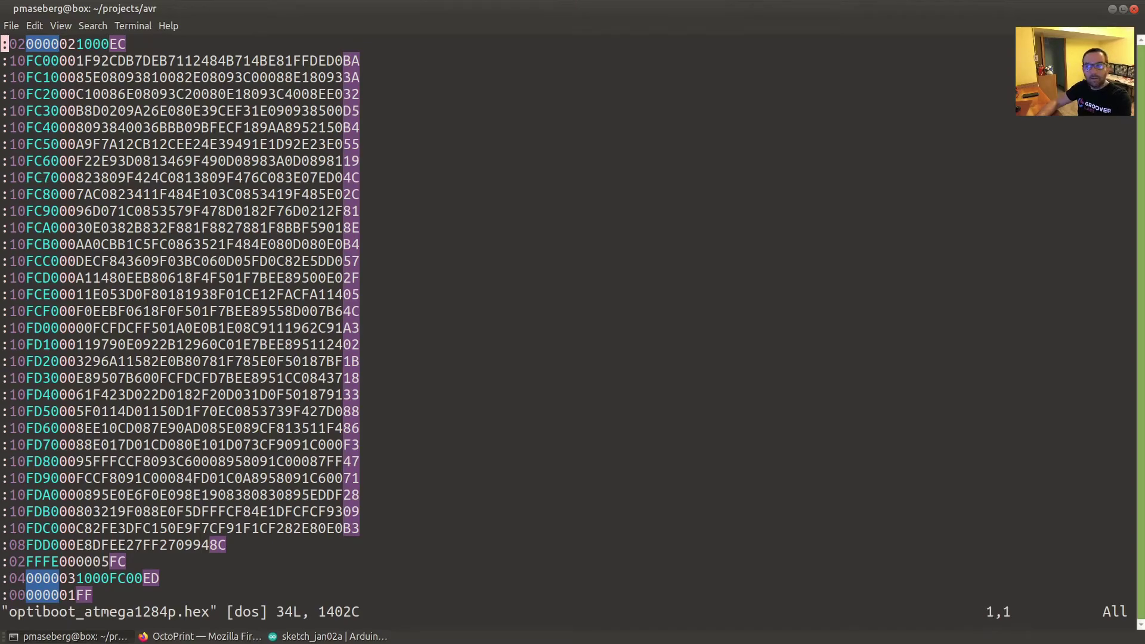
pyautogui.write(':q')
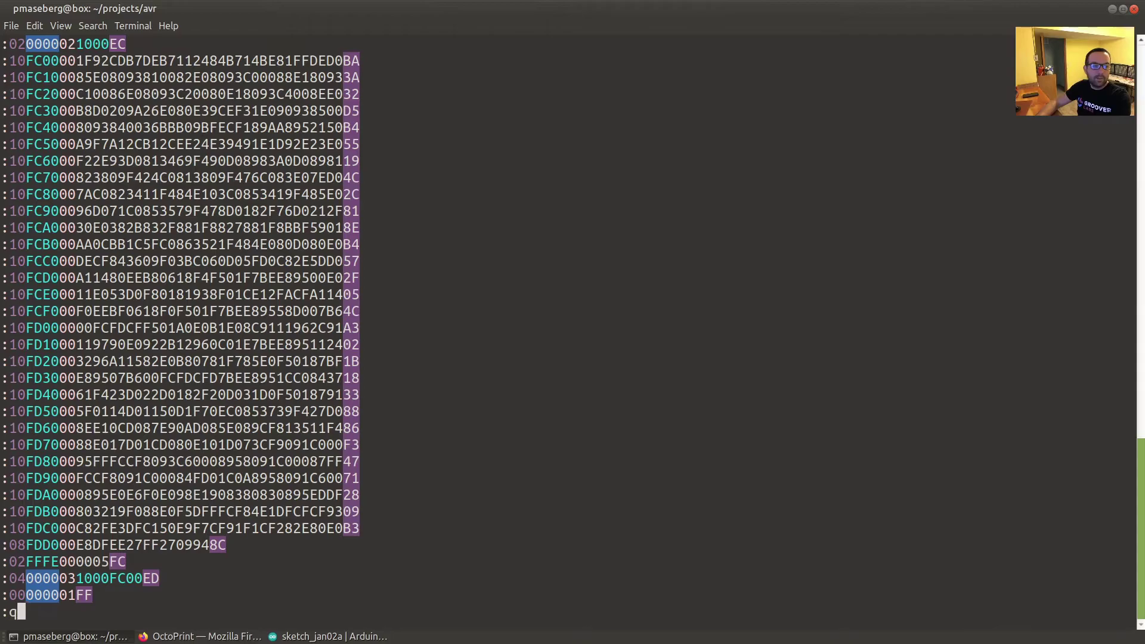
pyautogui.press('Return')
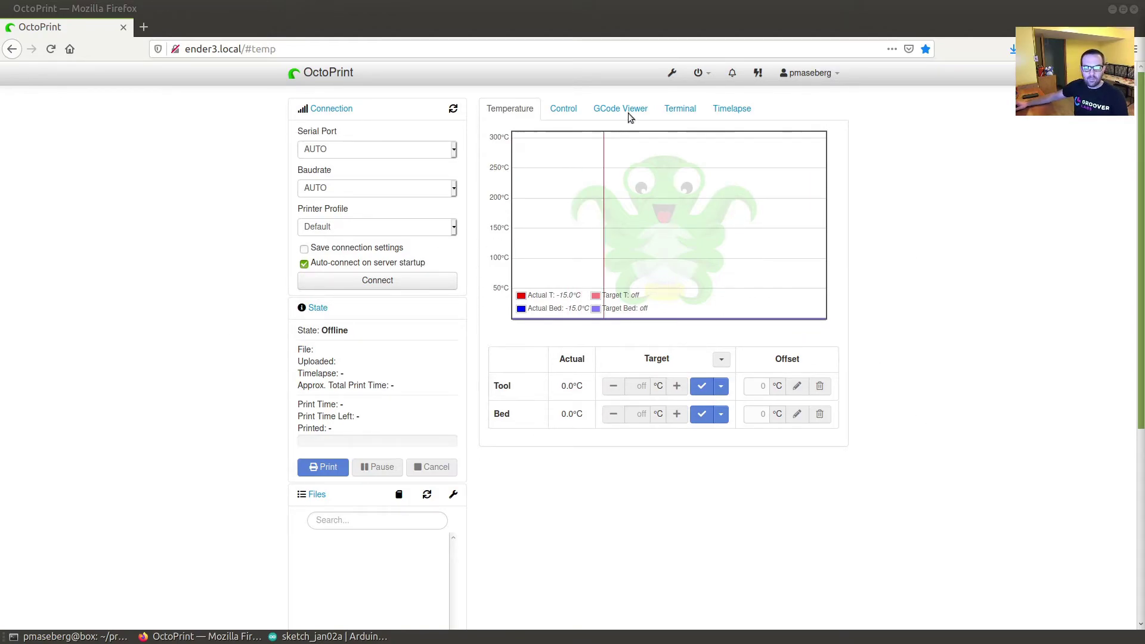
# In OctoPrint in Firefox, open the Firmware Updater plugin settings and check the available serial ports
pyautogui.click(670, 72)
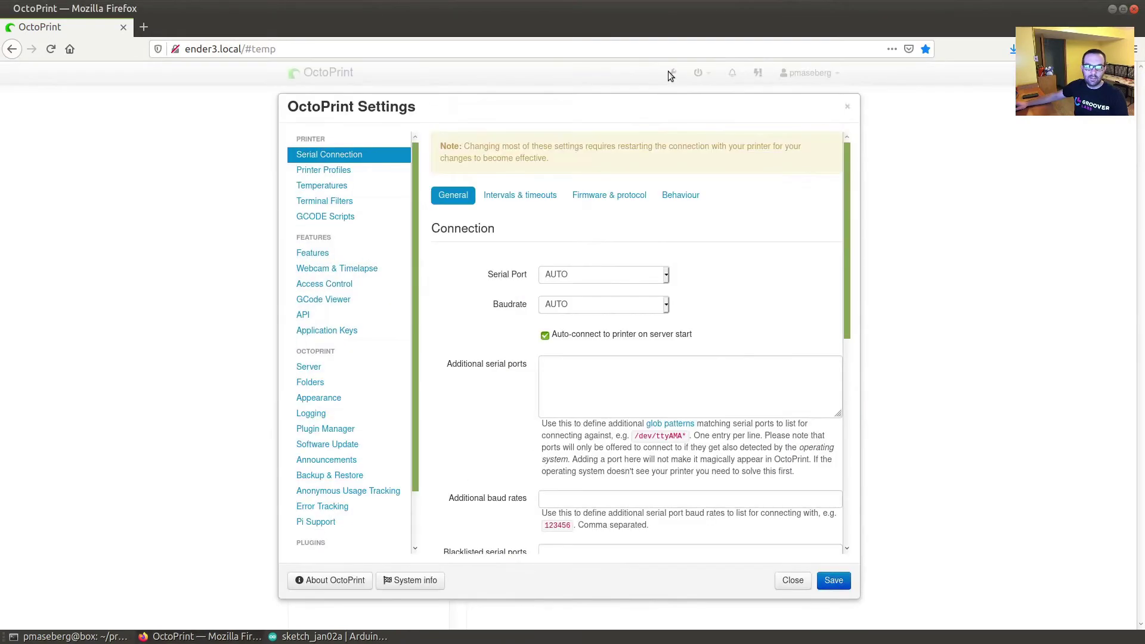
pyautogui.scroll(-2, 376, 314)
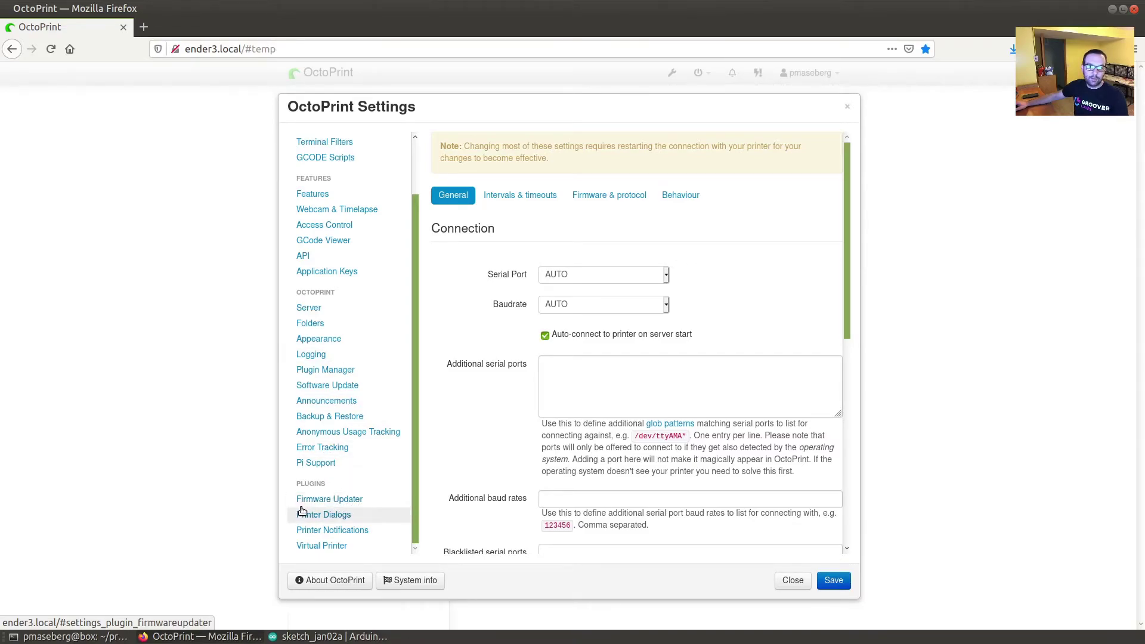
pyautogui.click(343, 501)
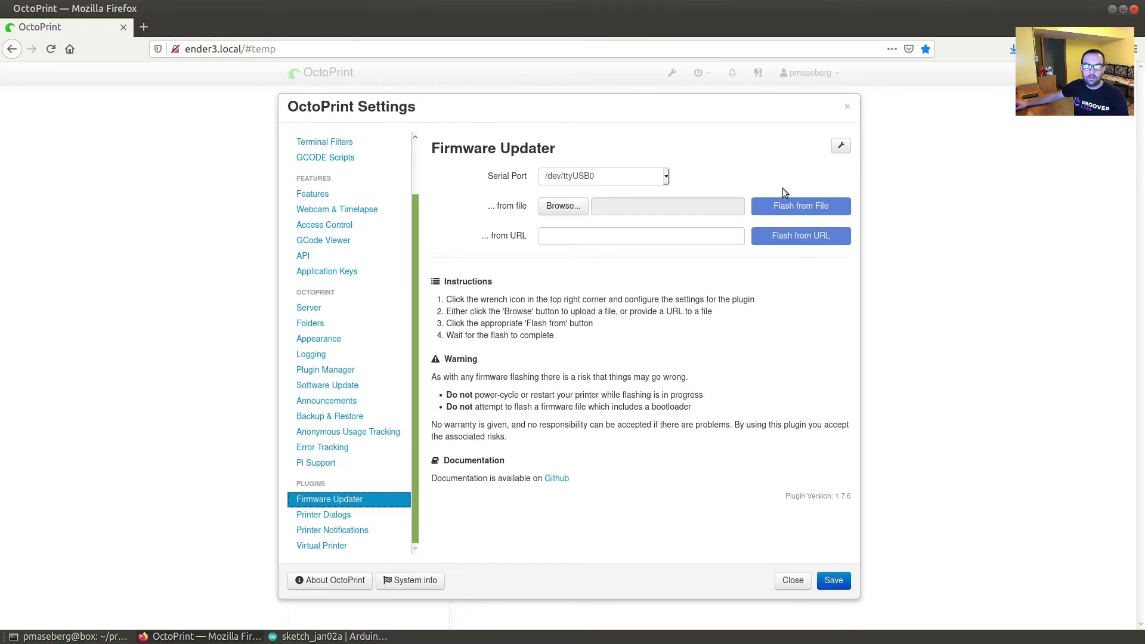
pyautogui.click(621, 180)
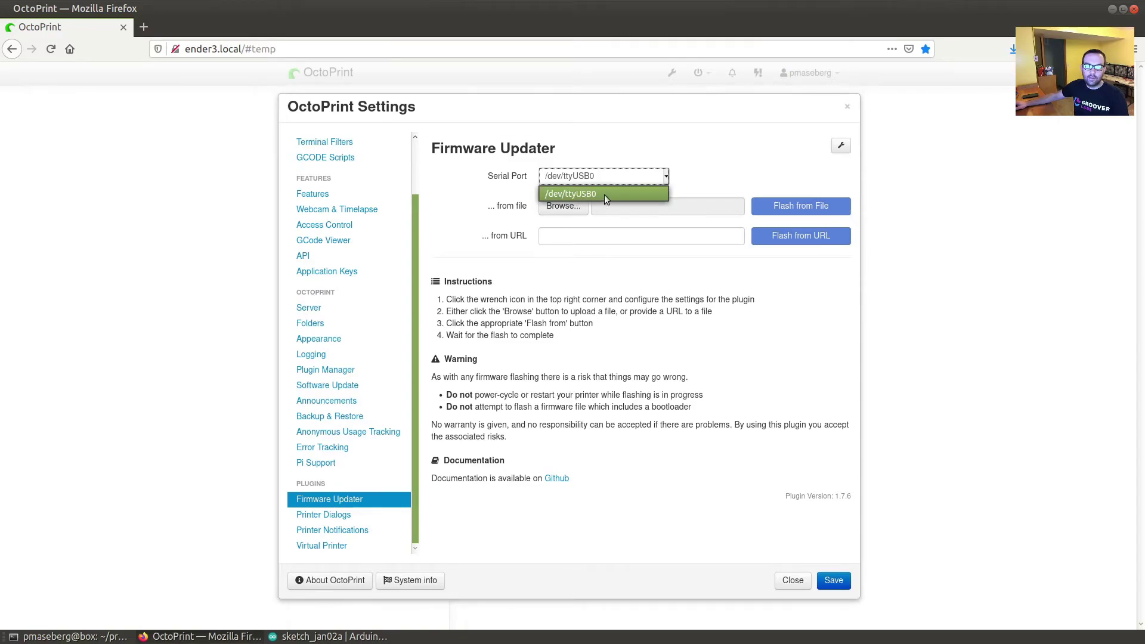
pyautogui.click(748, 185)
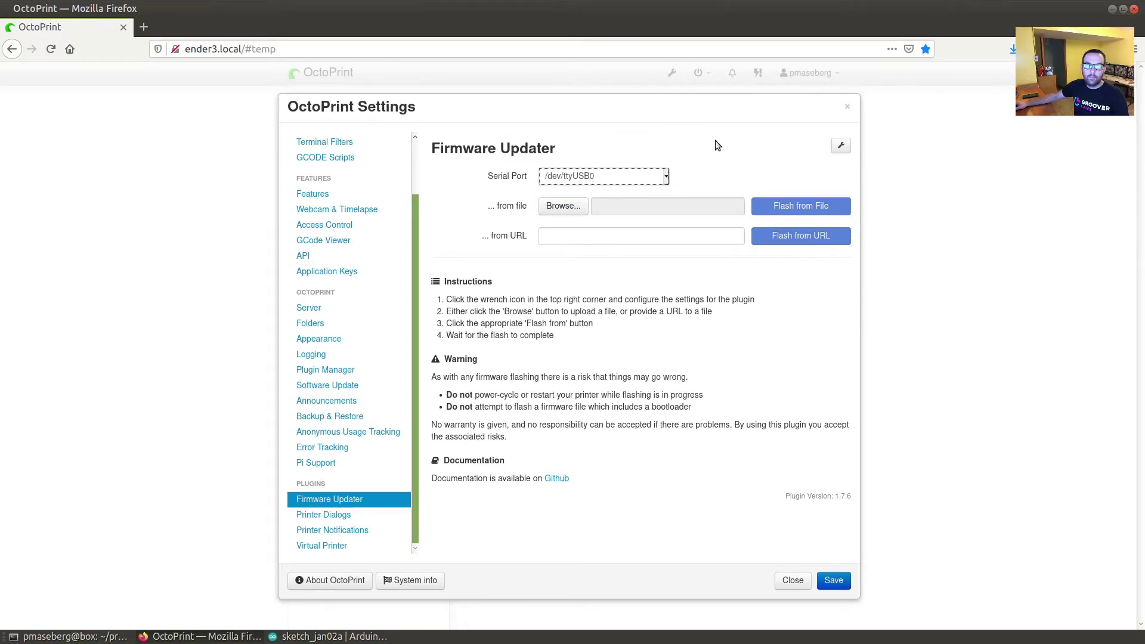
# In the Firmware Updater plugin configuration, choose avrdude (Atmel AVR Family) as the flash method and ATmega2560 as the AVR MCU
pyautogui.click(841, 146)
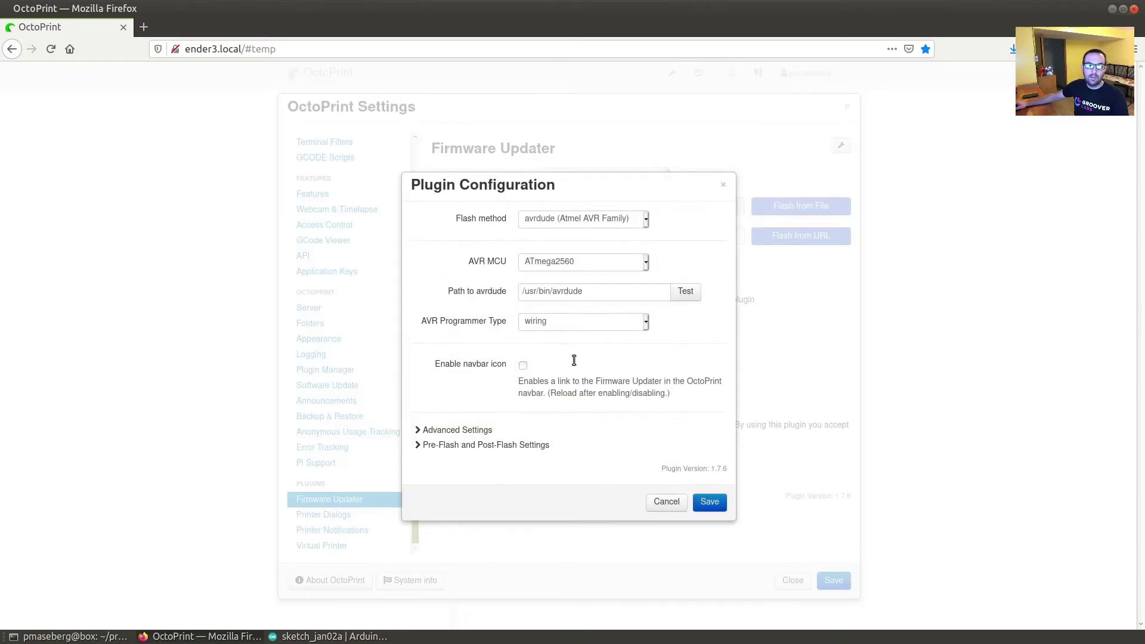
pyautogui.click(636, 222)
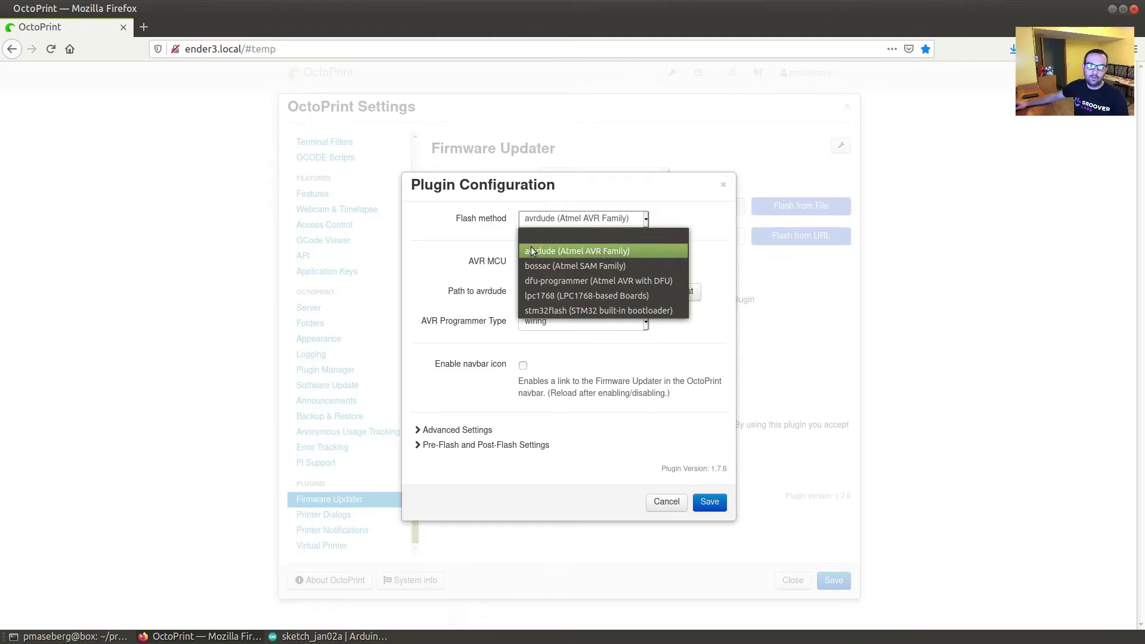
pyautogui.click(556, 252)
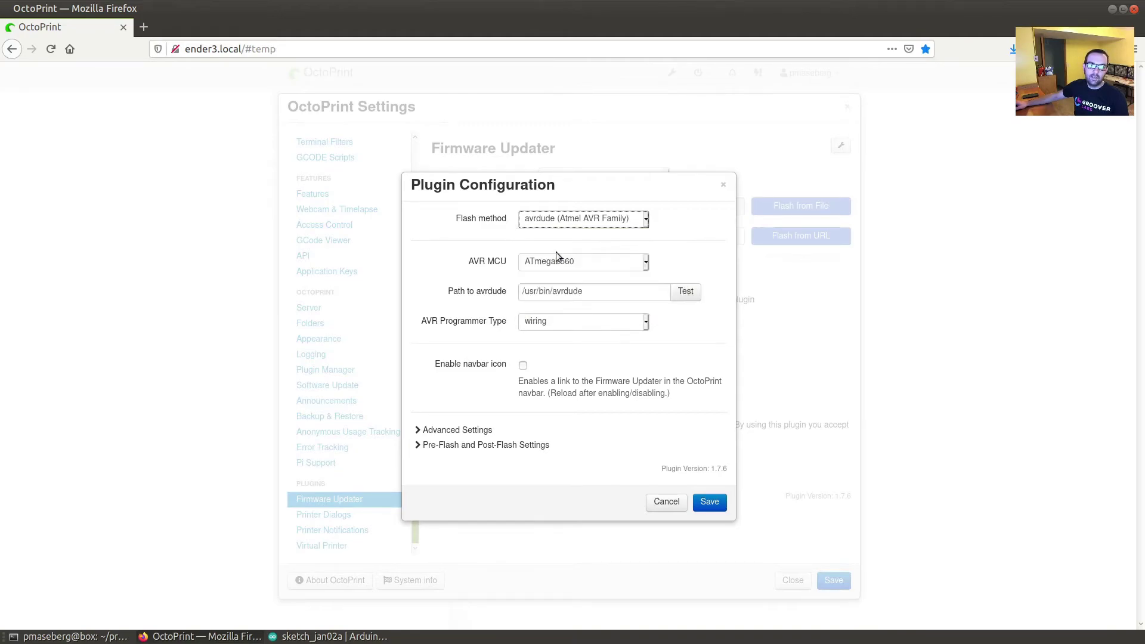
pyautogui.click(553, 264)
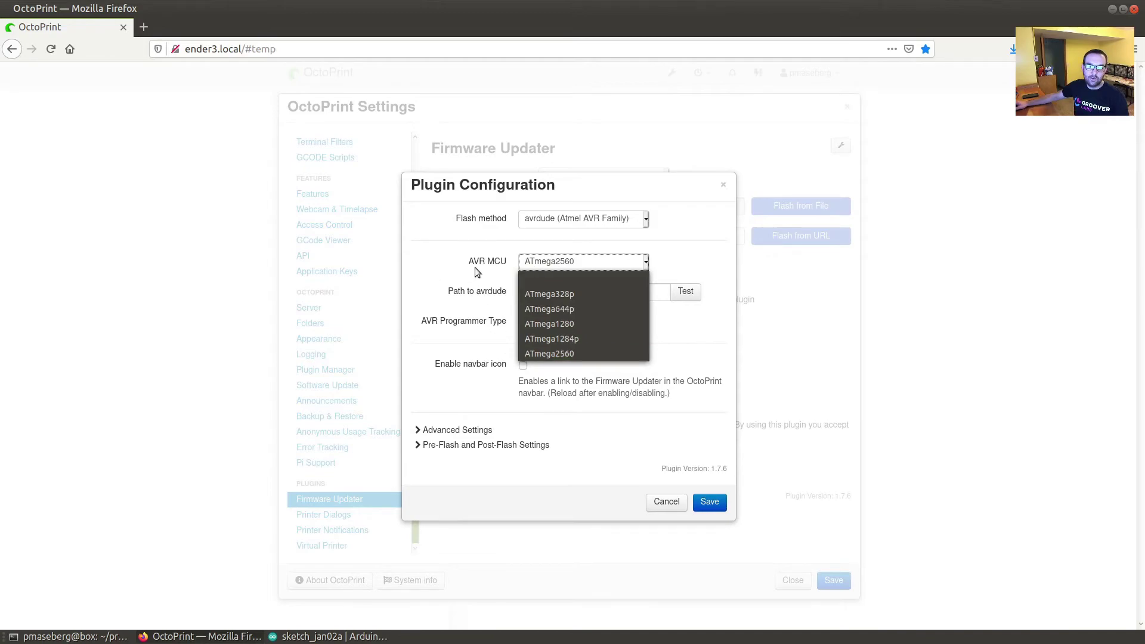
pyautogui.click(540, 354)
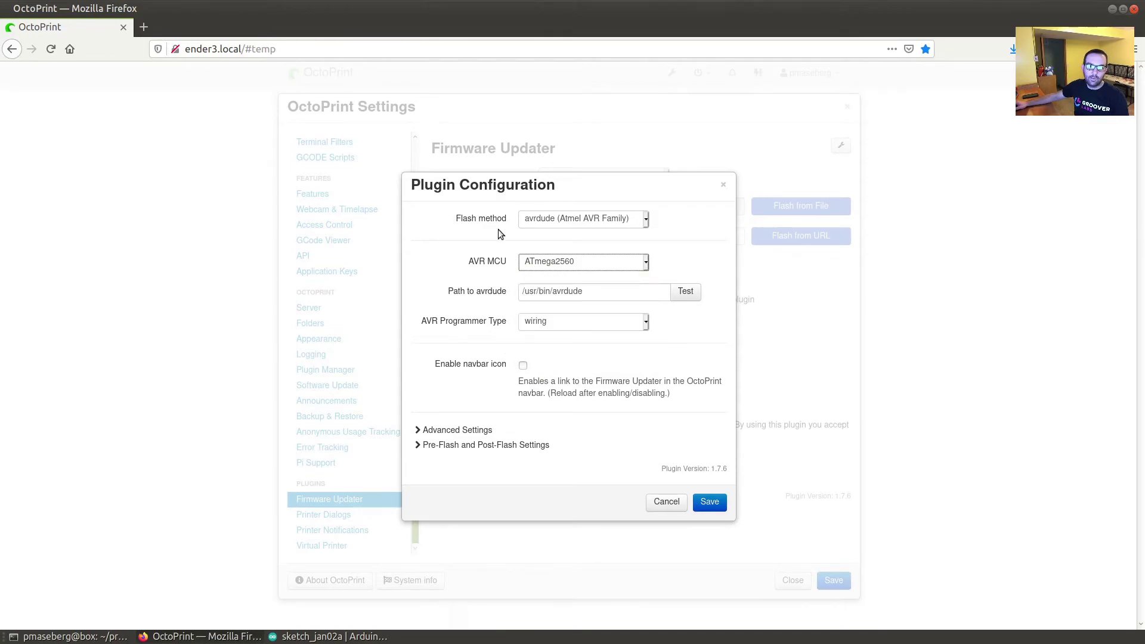
# Test the /usr/bin/avrdude path and choose wiring as the AVR programmer type
pyautogui.moveTo(592, 292); pyautogui.dragTo(465, 289)
pyautogui.click(683, 294)
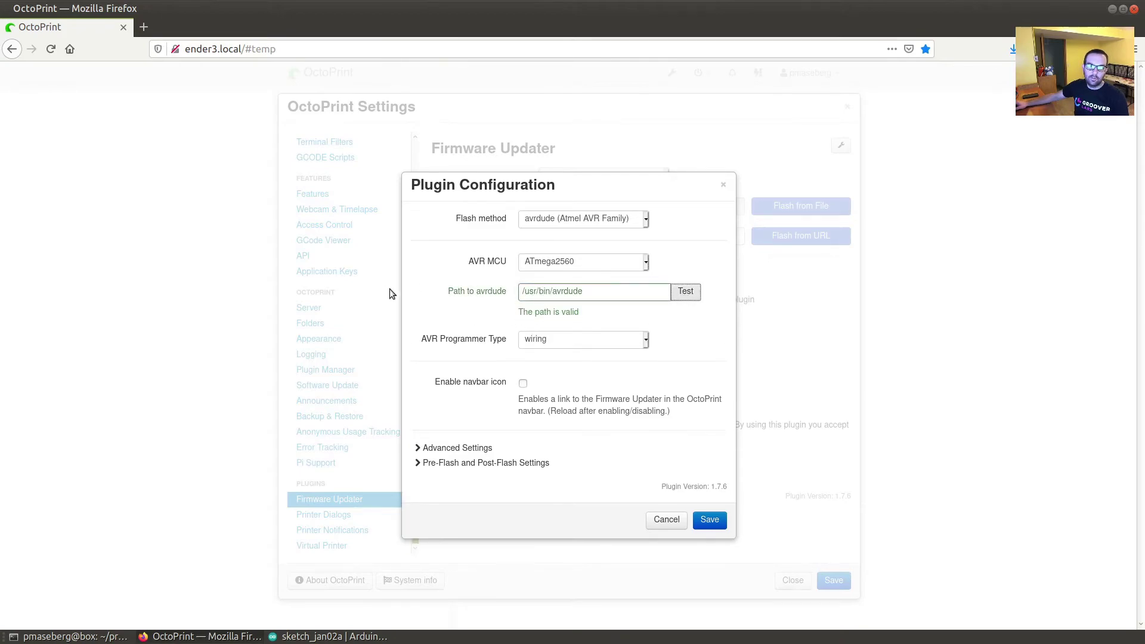
pyautogui.click(587, 341)
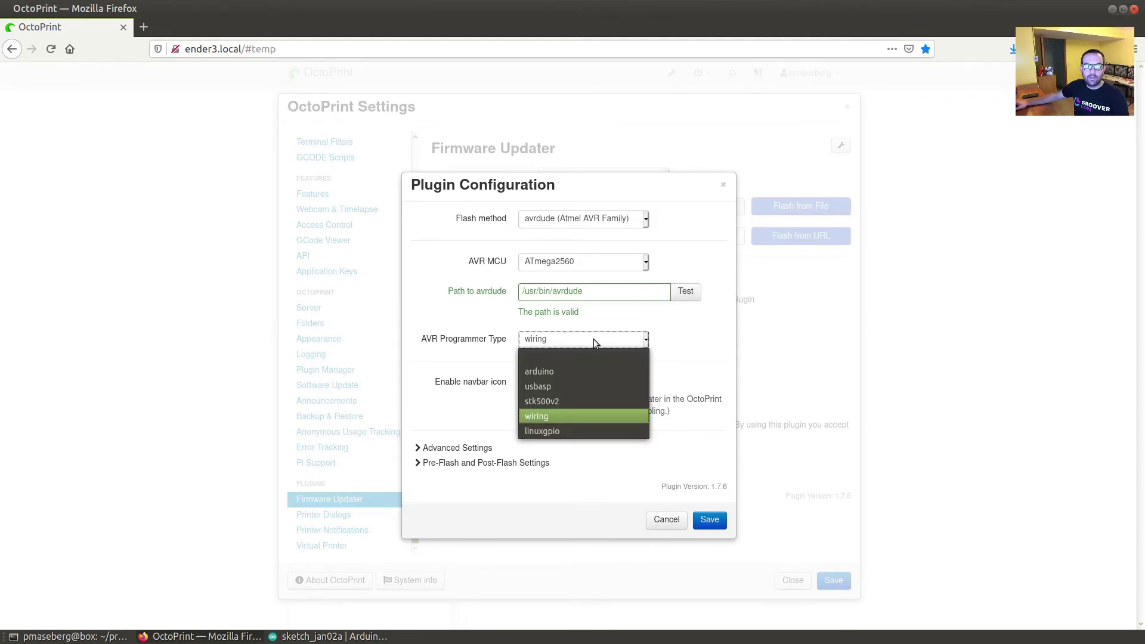
pyautogui.click(550, 417)
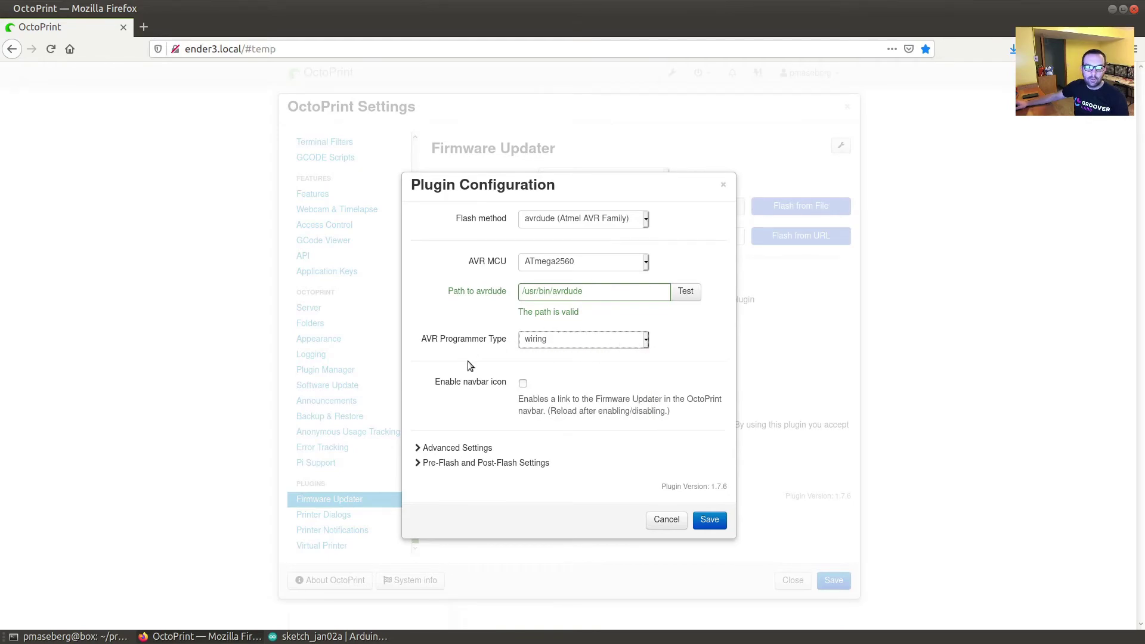
# Review the avrdude baud rate, config file, verification and command line options in the plugin's advanced settings, and collapse them again
pyautogui.click(421, 447)
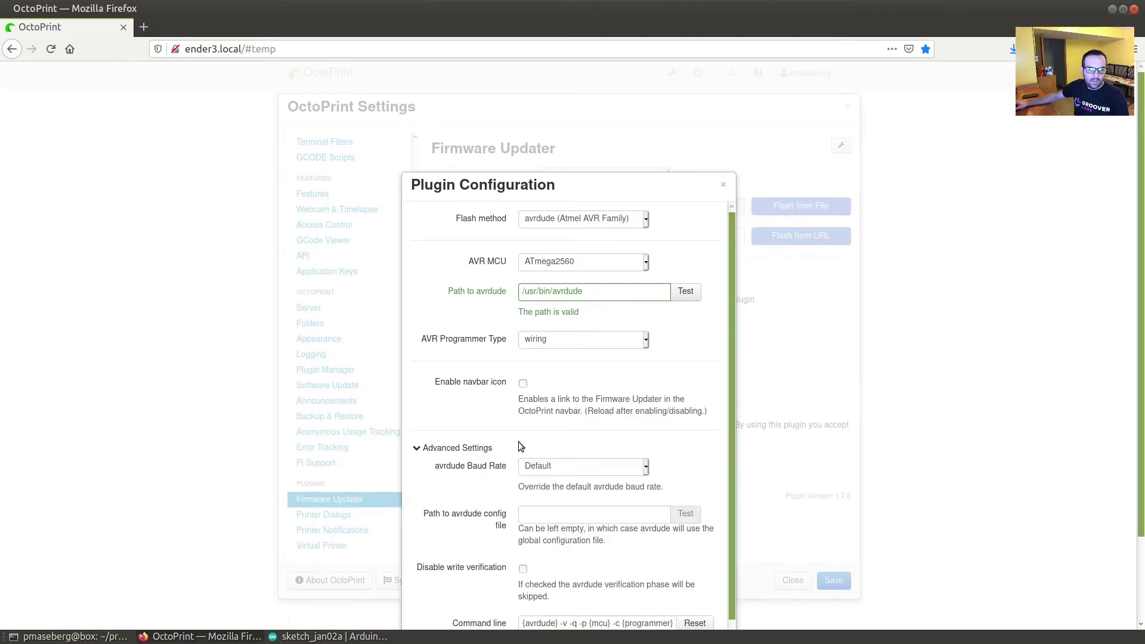
pyautogui.scroll(-2, 520, 446)
pyautogui.scroll(-2, 570, 550)
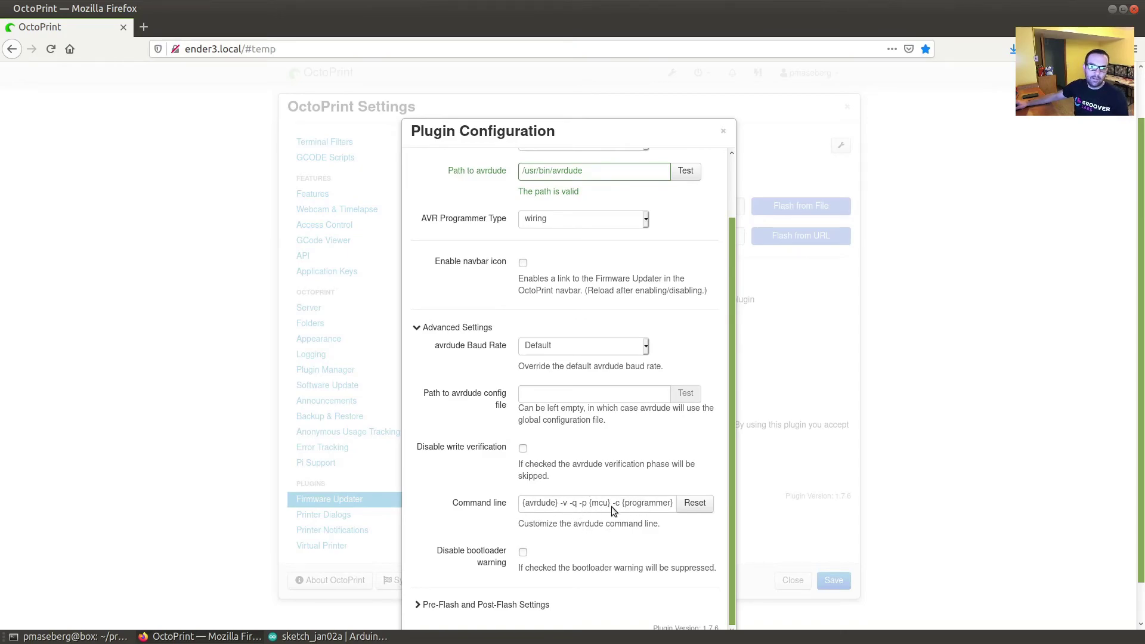
pyautogui.scroll(3, 596, 506)
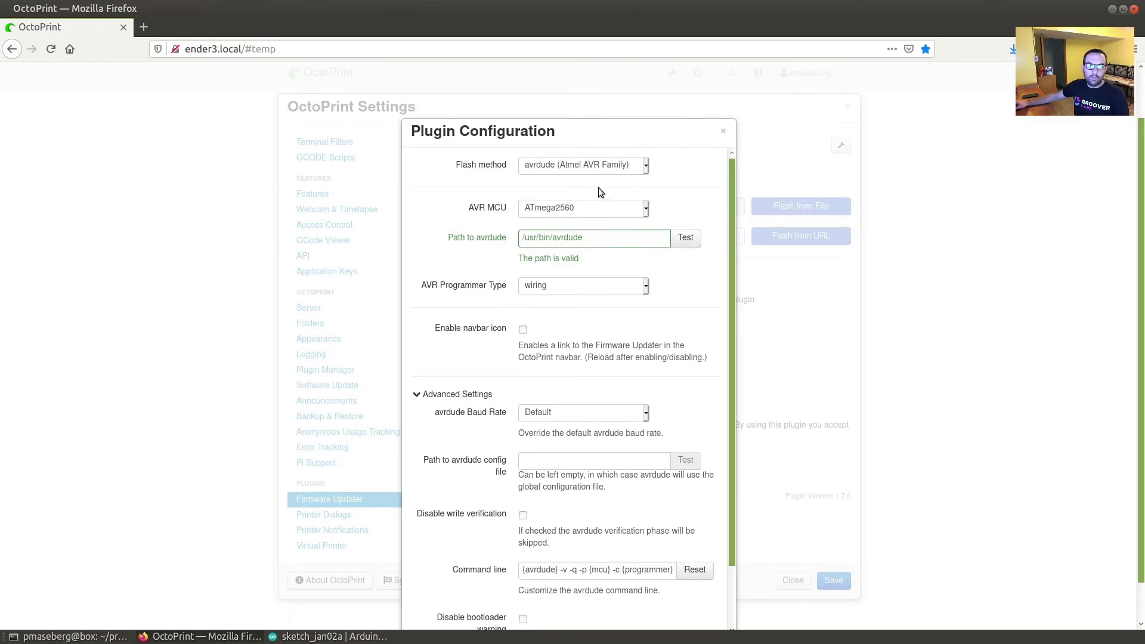
pyautogui.scroll(-3, 529, 582)
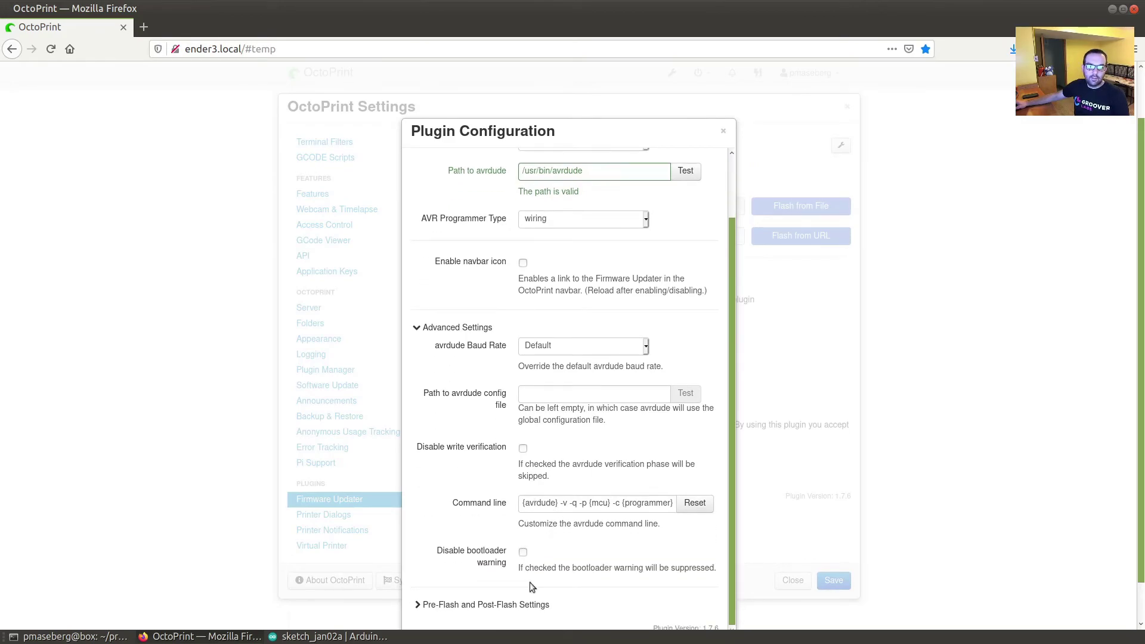
pyautogui.click(417, 329)
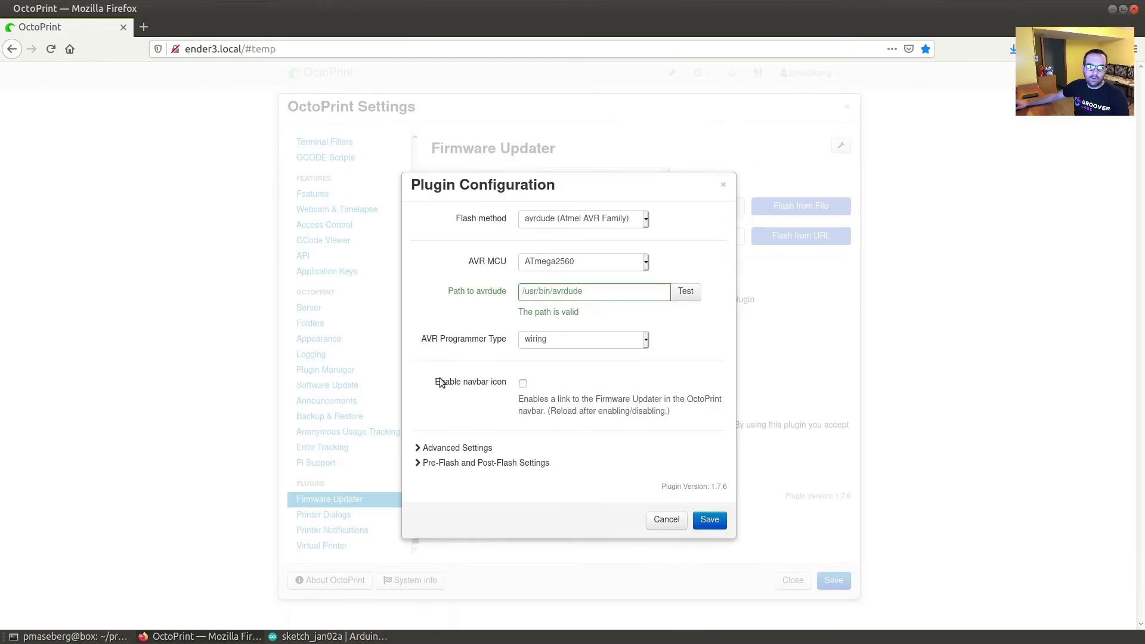
# Select ATmega2560 as the AVR MCU again and save the Firmware Updater plugin configuration
pyautogui.click(584, 263)
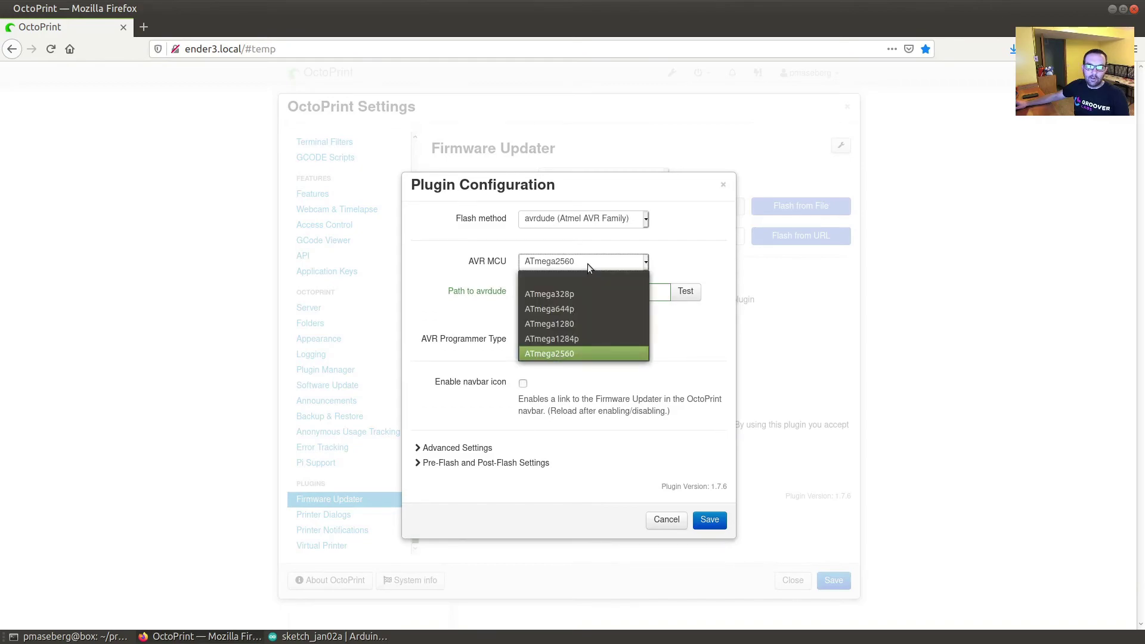
pyautogui.click(542, 358)
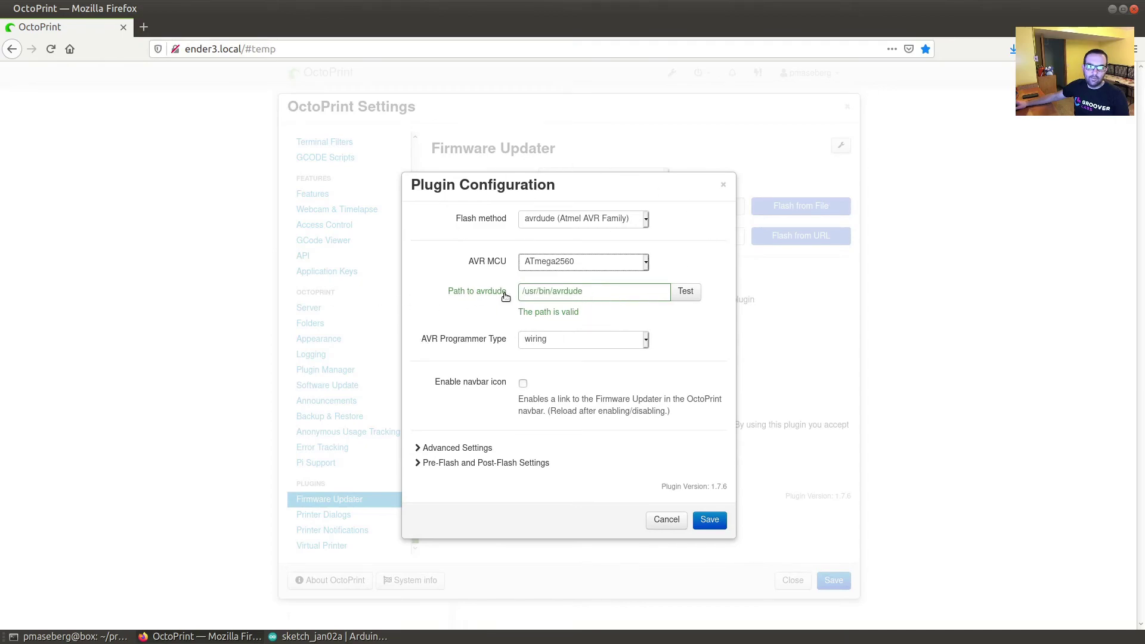
pyautogui.click(710, 525)
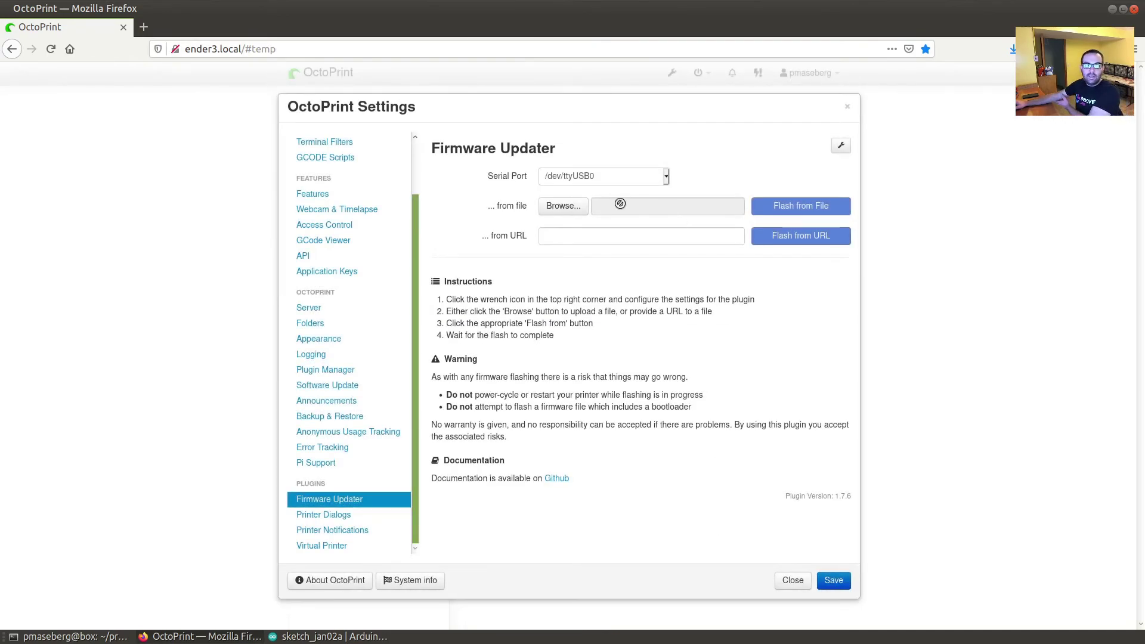
# Choose firmware.hex from the home folder as the firmware file and start flashing it to the printer board
pyautogui.click(553, 207)
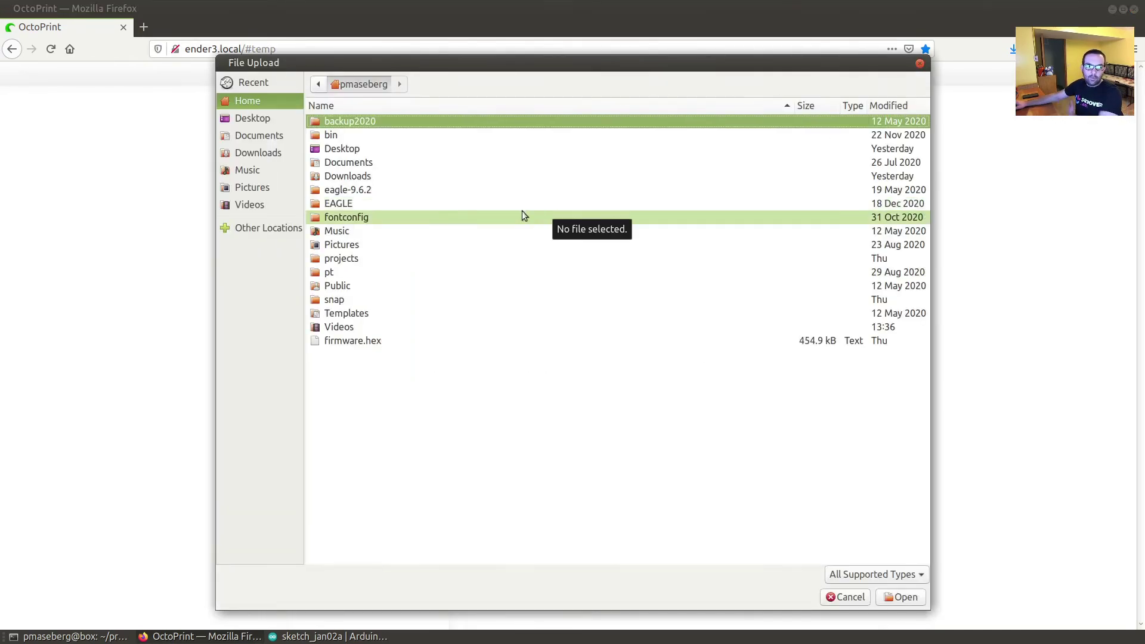
pyautogui.click(359, 340)
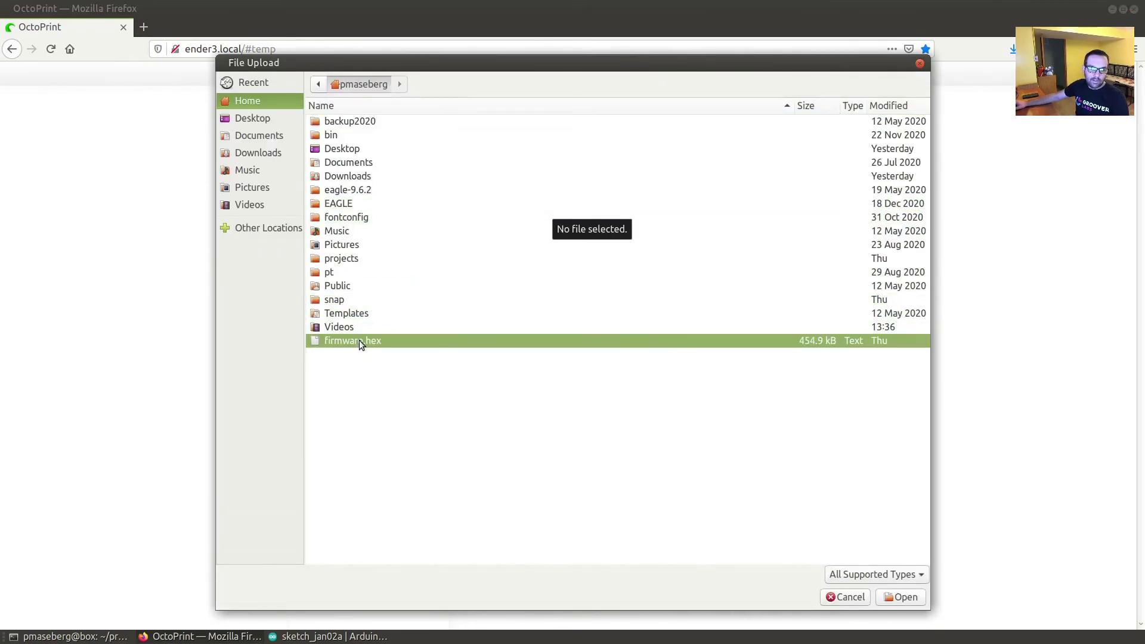
pyautogui.click(903, 599)
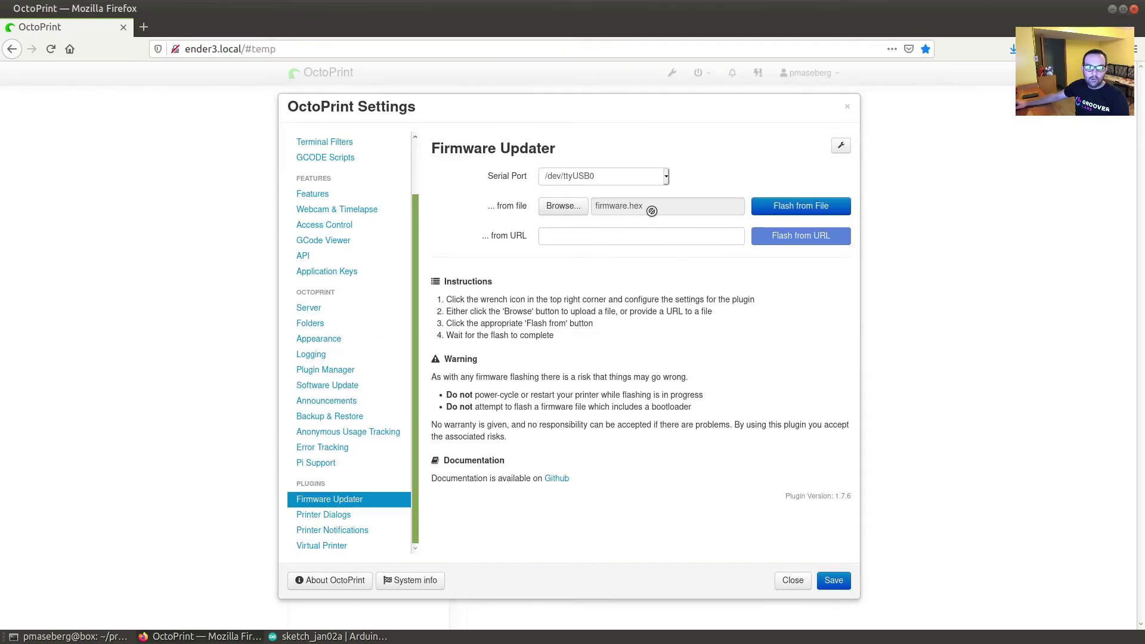
pyautogui.click(810, 209)
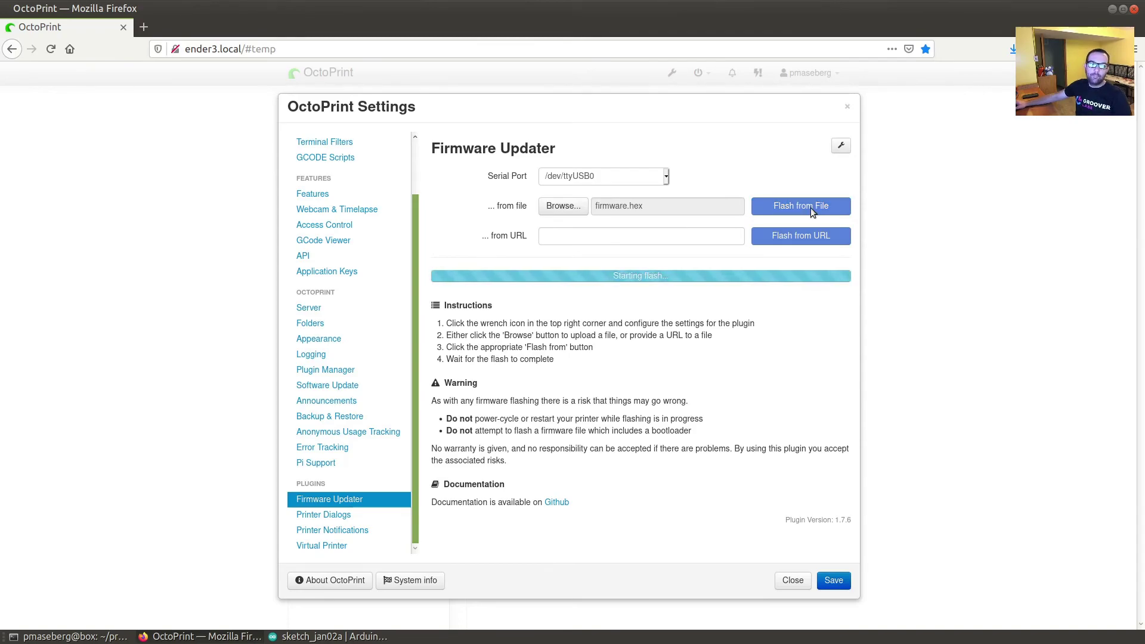